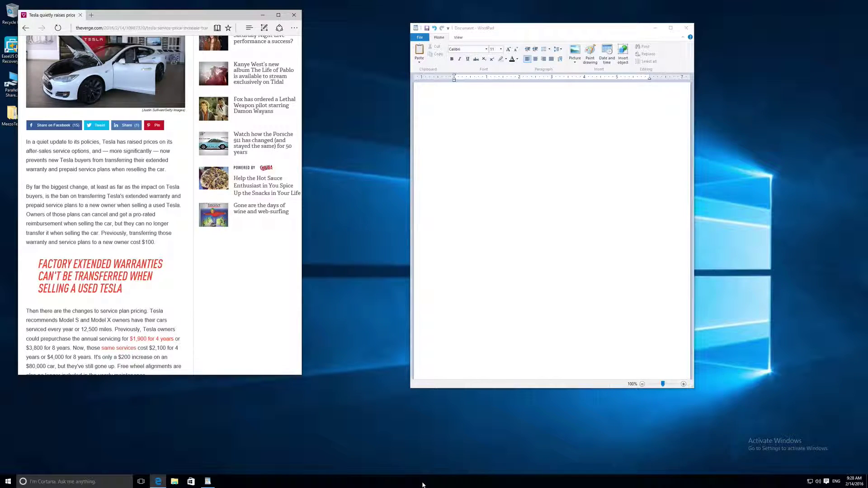
Step: Tile the Edge article and the blank WordPad document side by side from the taskbar menu
right_click(423, 485)
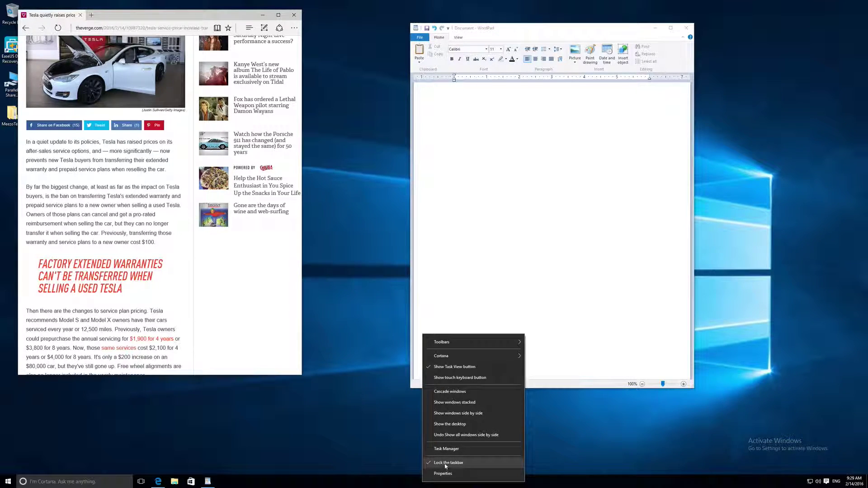
left_click(456, 414)
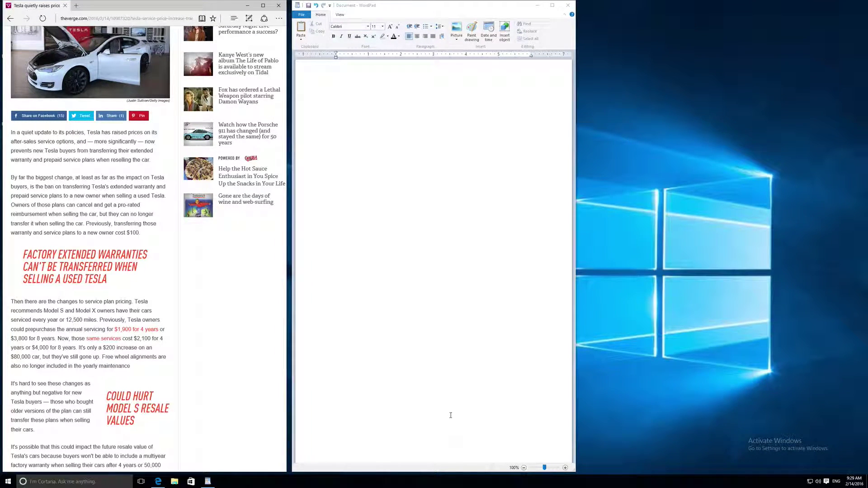
Step: Return to the Edge article and scroll to locate its opening paragraph
left_click(372, 213)
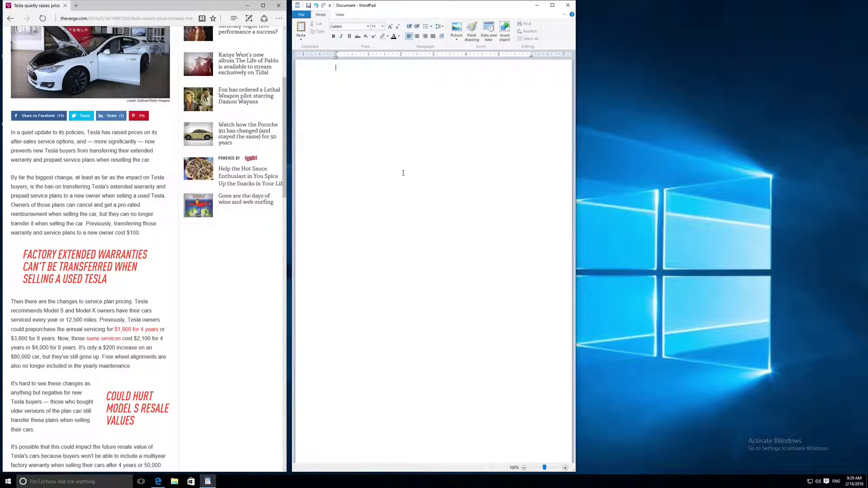
left_click(8, 140)
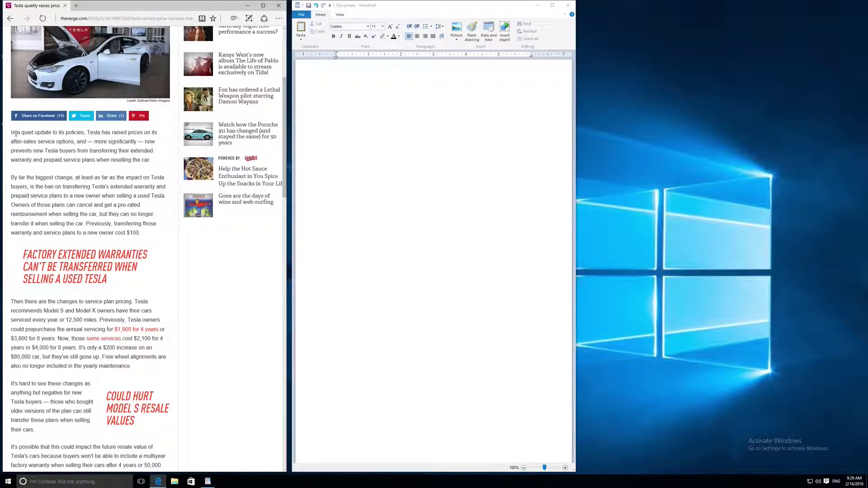
double_click(15, 134)
left_click(16, 136)
scroll(44, 206, "up", 4)
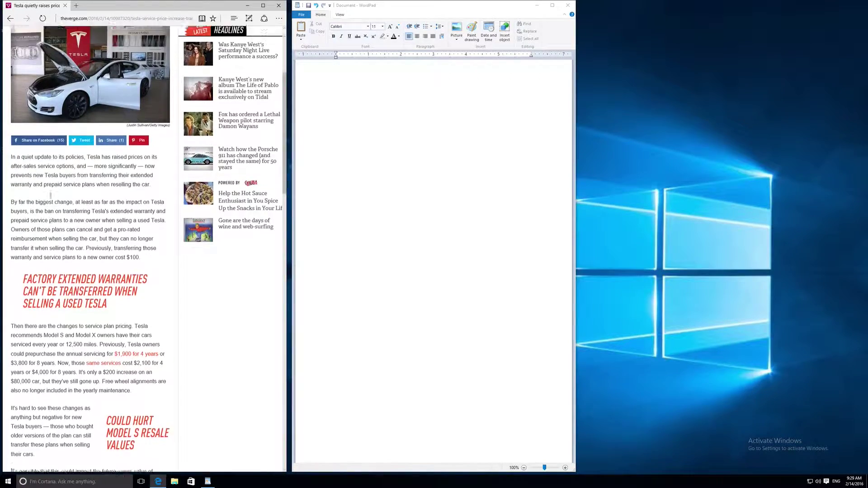
scroll(44, 208, "down", 5)
scroll(62, 334, "up", 5)
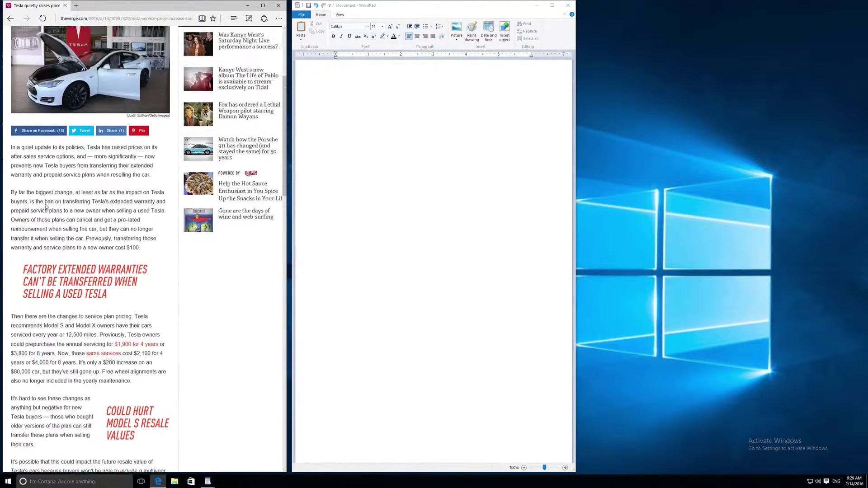
scroll(62, 334, "down", 1)
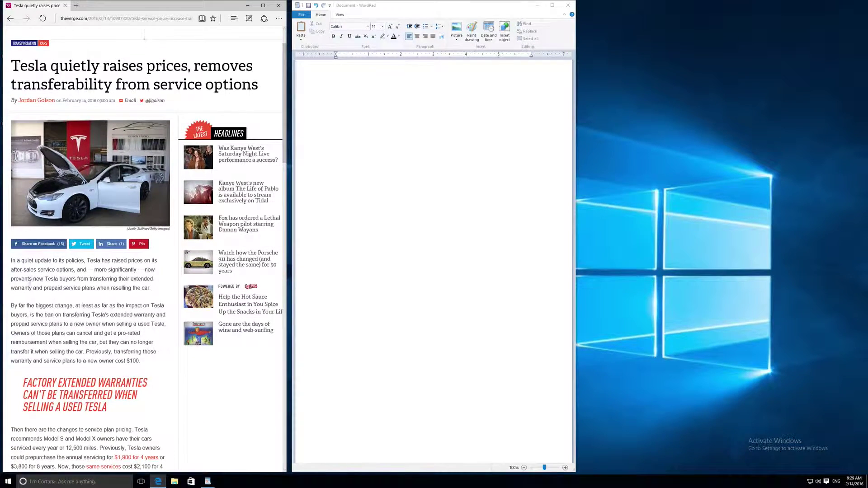
Step: Trial-select the opening lines, the 'Previously… $100' sentence, and the FACTORY EXTENDED WARRANTIES heading
left_click(11, 262)
left_click_drag(12, 263, 135, 288)
left_click(140, 353)
left_click_drag(87, 352, 143, 365)
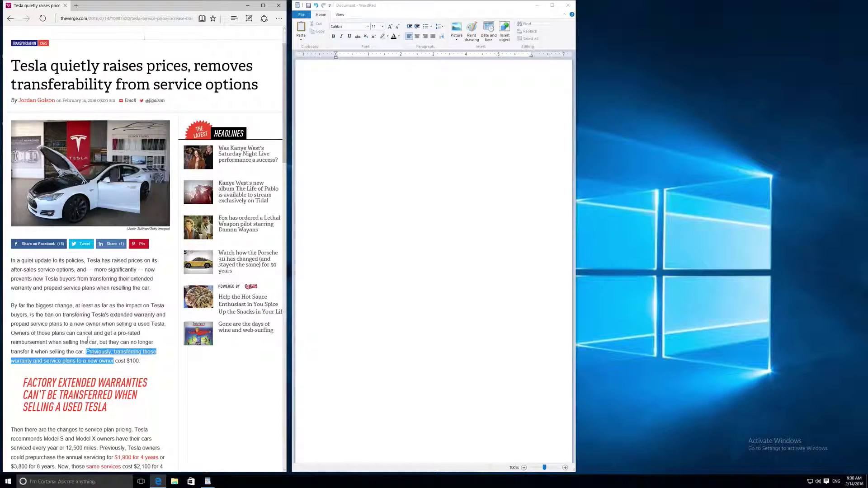
left_click(105, 361)
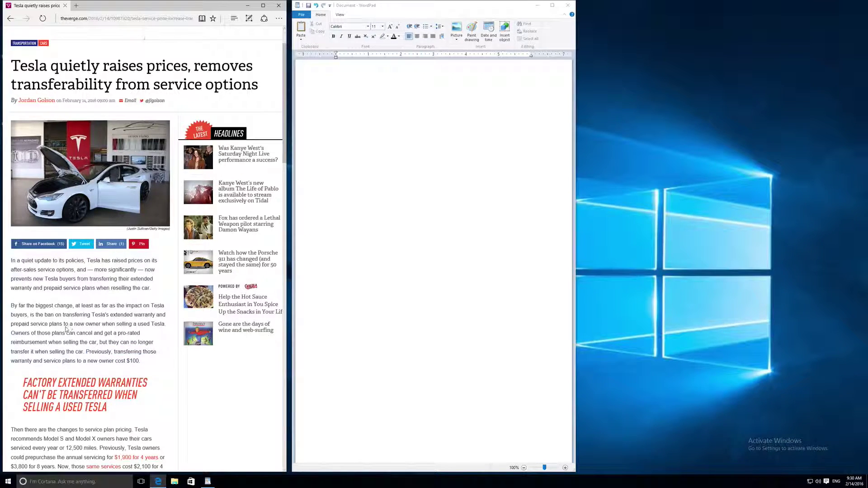
left_click(30, 381)
left_click_drag(30, 381, 113, 408)
left_click(103, 354)
Step: Select the whole first paragraph, from 'In a quiet update' to 'when reselling the car.'
left_click_drag(9, 262, 149, 289)
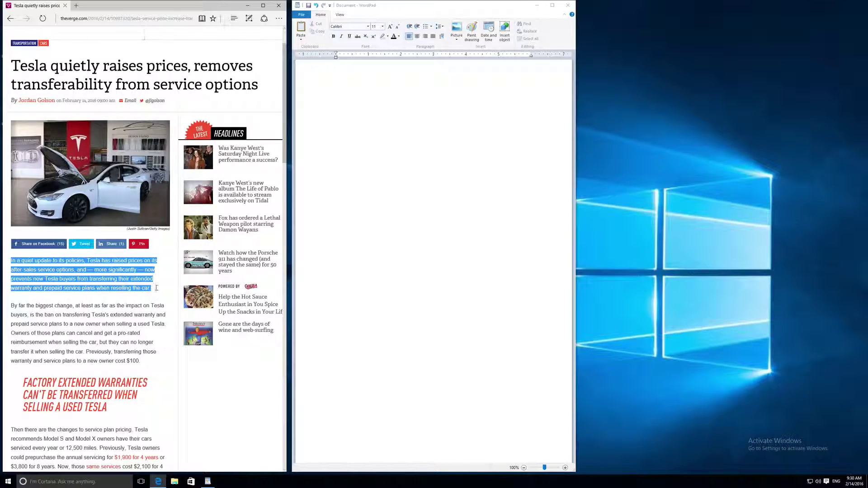
left_click(54, 265)
left_click_drag(13, 260, 158, 290)
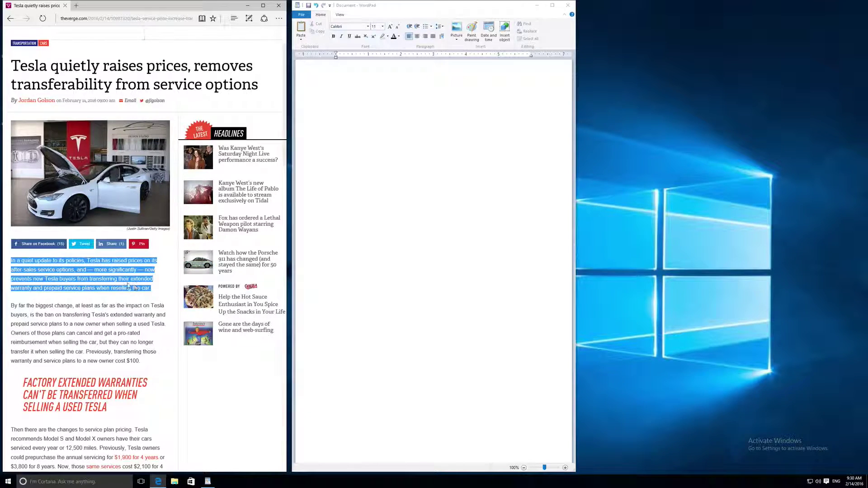
Step: Copy the selected paragraph in Edge and paste it into the empty WordPad document
right_click(83, 274)
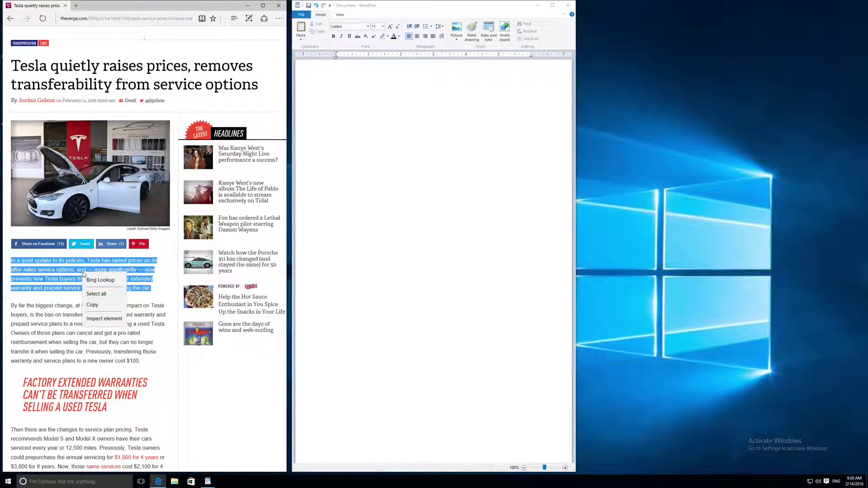
left_click(92, 305)
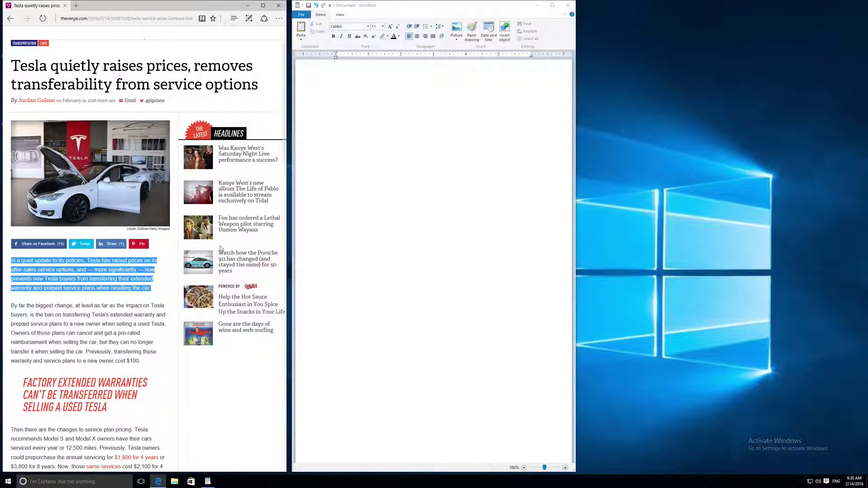
left_click(340, 107)
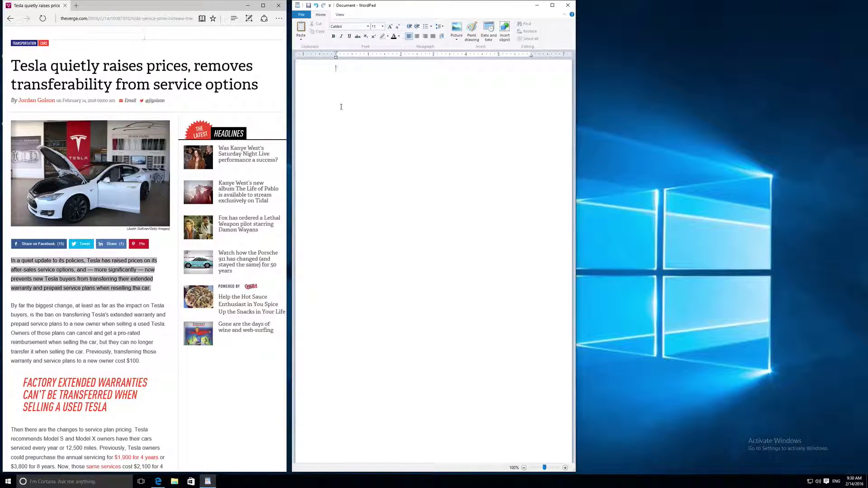
right_click(345, 106)
left_click(361, 125)
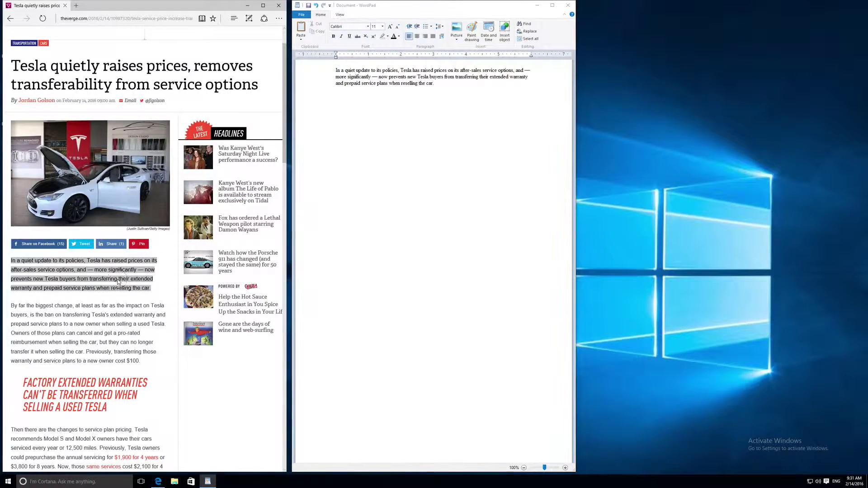
Step: Reselect the article's first paragraph in Edge and copy it
left_click(96, 286)
left_click_drag(10, 261, 152, 289)
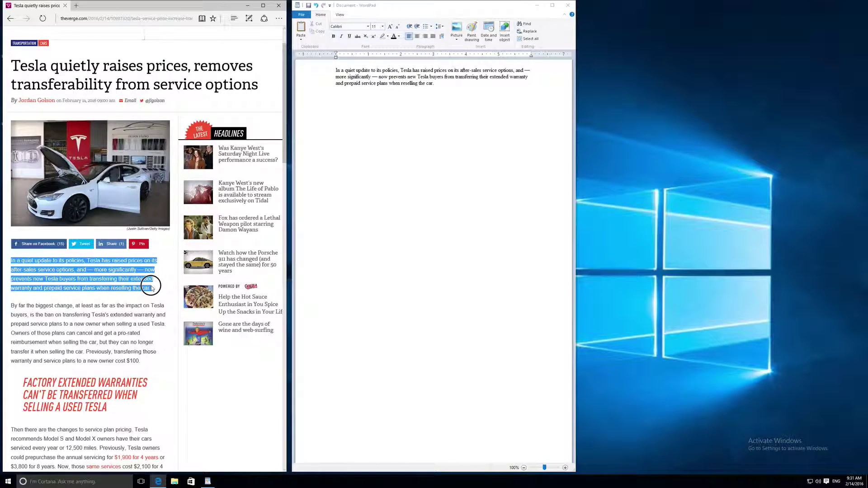
right_click(123, 273)
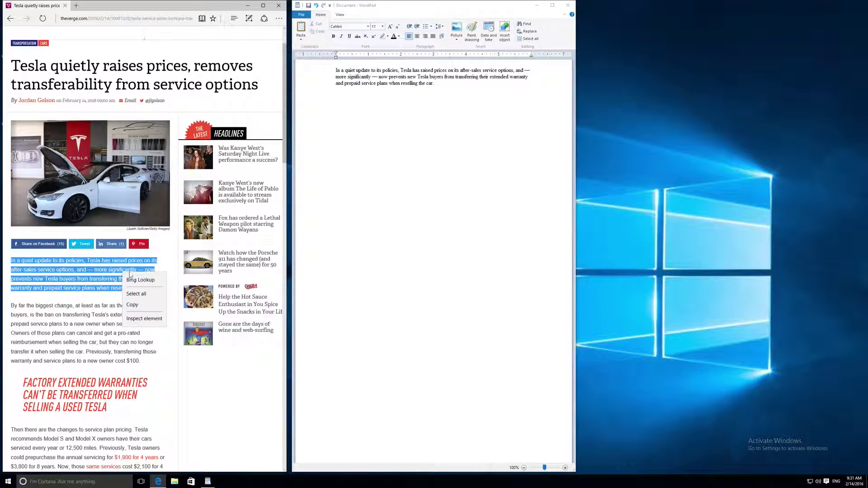
left_click(138, 306)
Step: Paste the copied paragraph on a new line below the existing one in WordPad
left_click(428, 161)
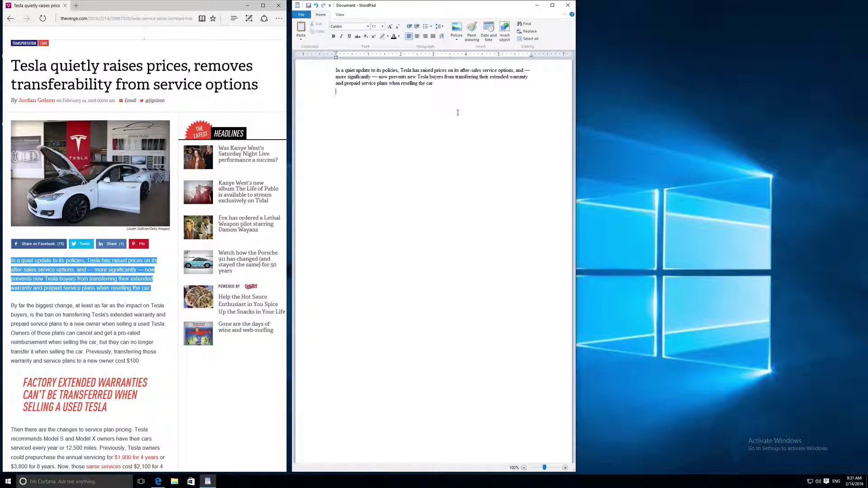
triple_click(438, 83)
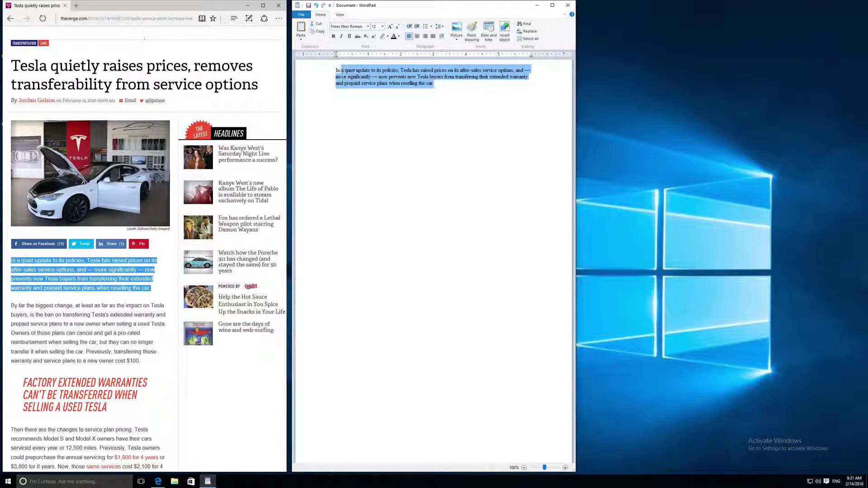
left_click(438, 83)
key("Return")
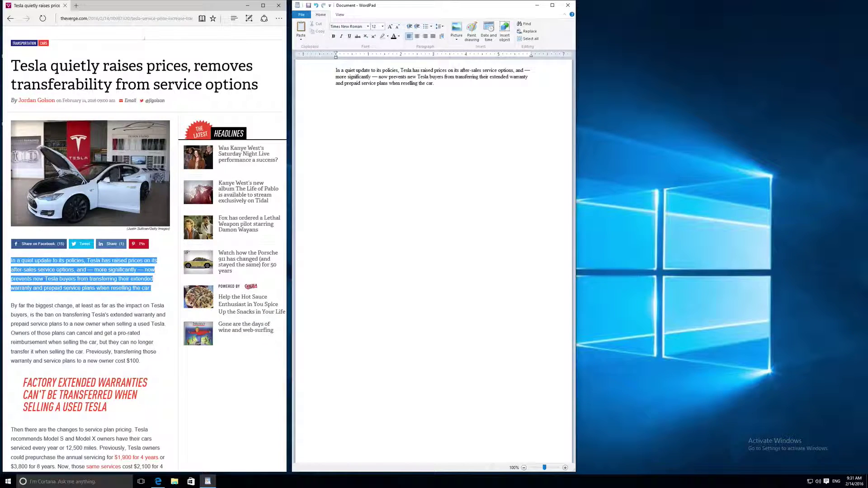
key("super")
right_click(360, 108)
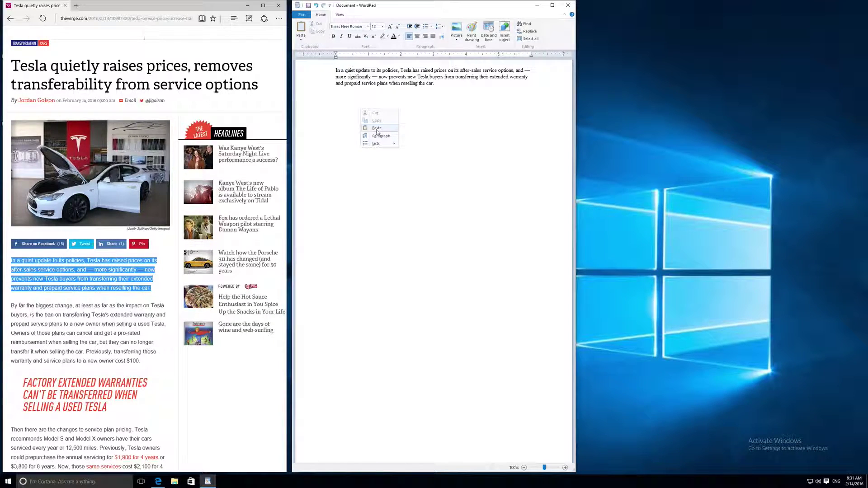
left_click(377, 129)
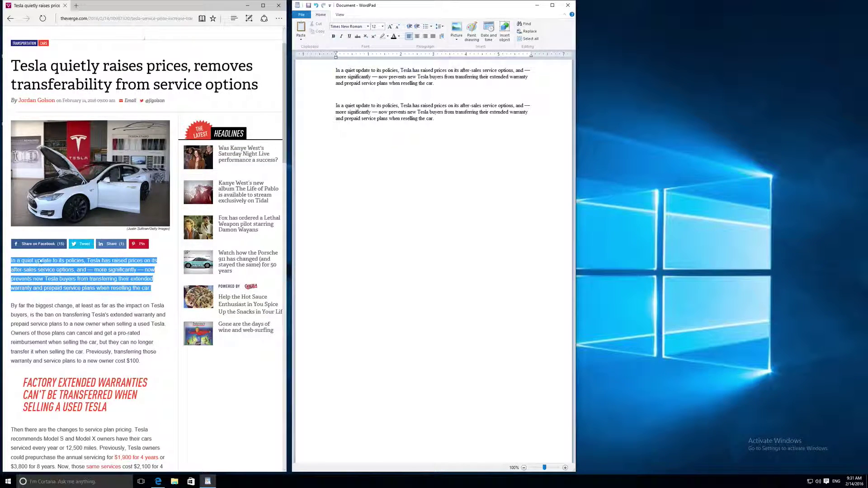
left_click(12, 261)
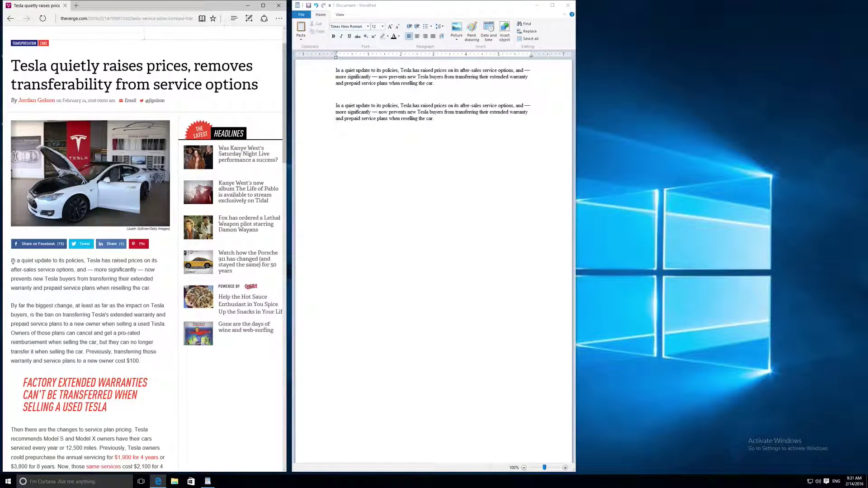
Step: Reselect the Edge article's paragraph from 'In a quiet update' to 'when reselling the car.'
left_click_drag(12, 262, 151, 288)
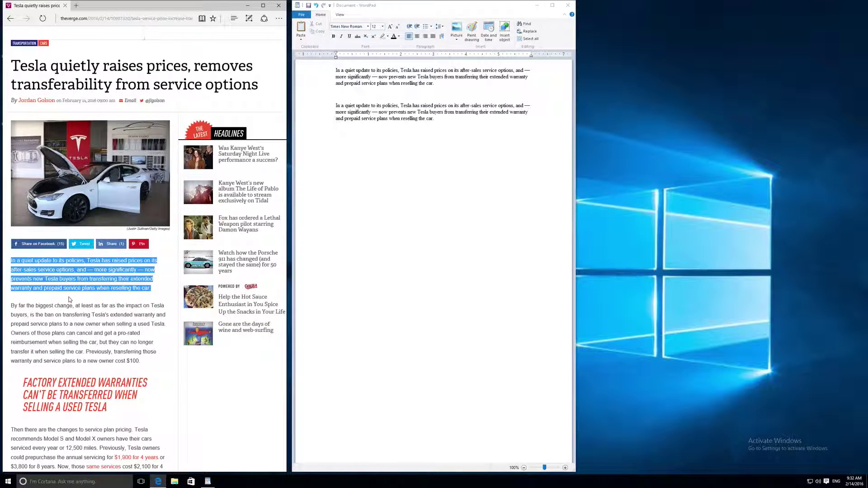
Step: Paste a third copy of the paragraph with Ctrl+V on the empty line below the second
left_click(449, 129)
left_click(445, 120)
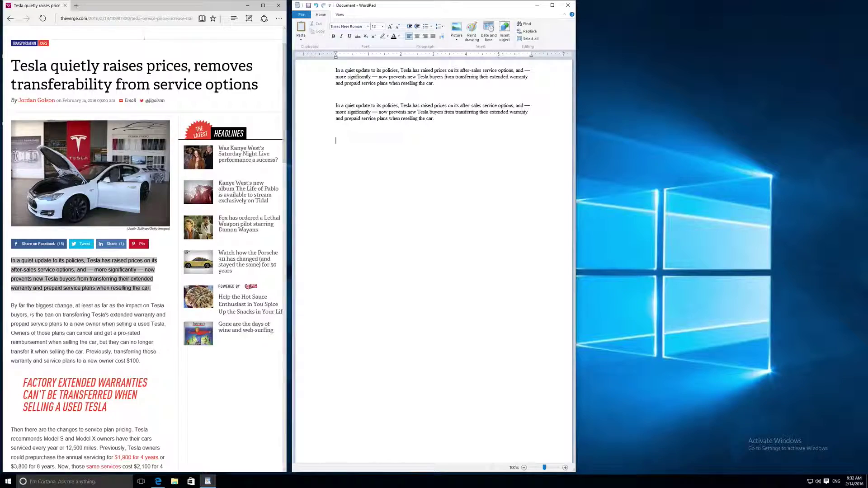
key("super")
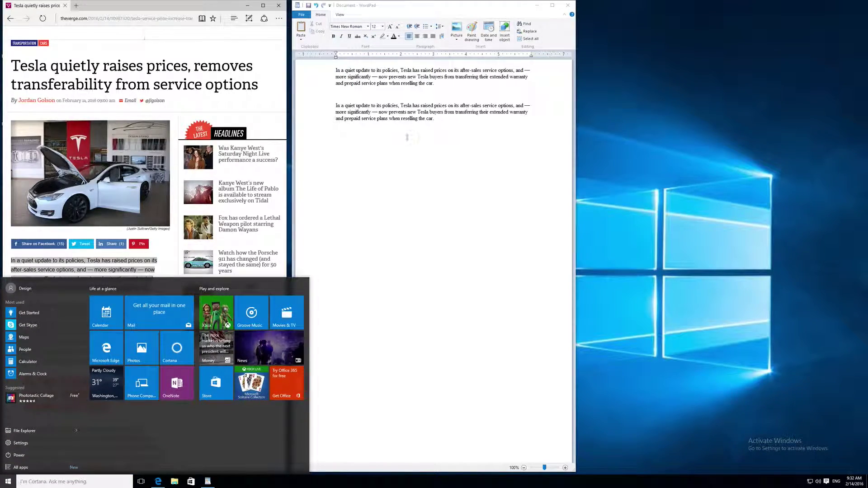
key("super")
key("super")
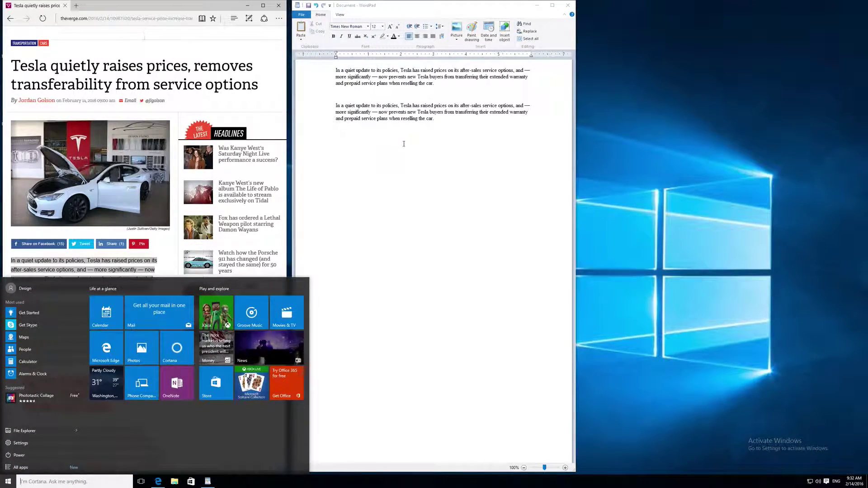
left_click(403, 143)
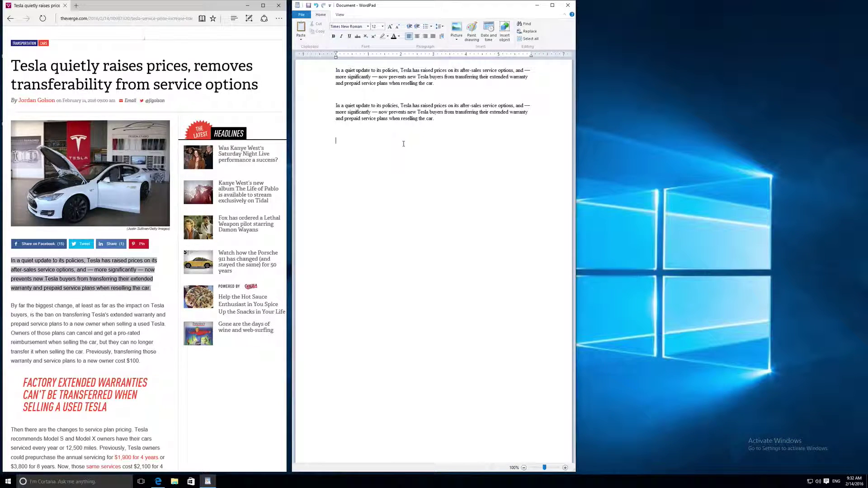
key("ctrl+v")
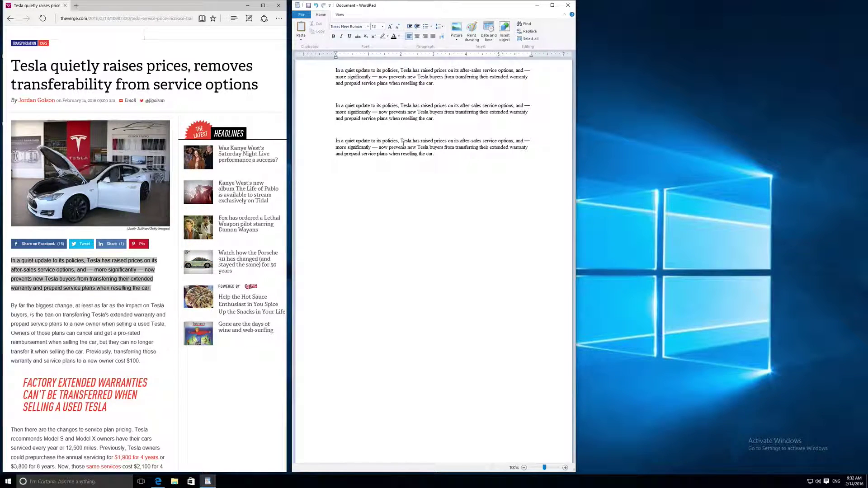
left_click_drag(435, 155, 330, 142)
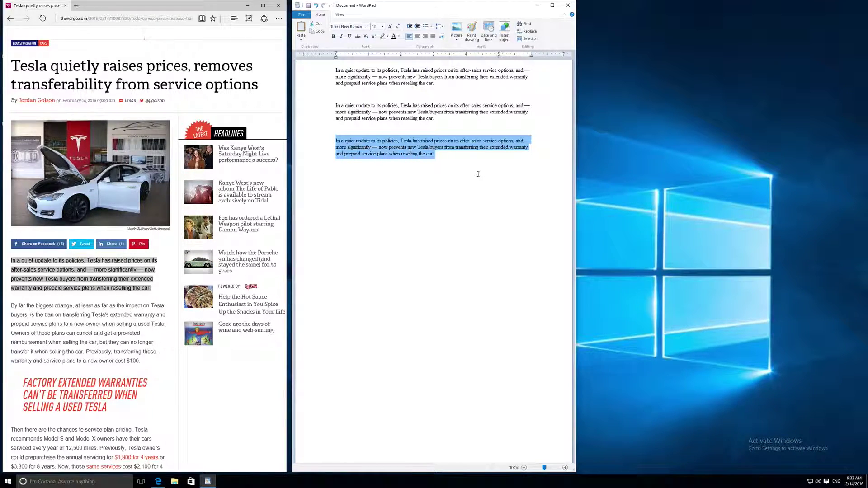
Step: Select all three pasted Tesla paragraphs and cut them from the document
left_click_drag(470, 171, 339, 71)
right_click(367, 72)
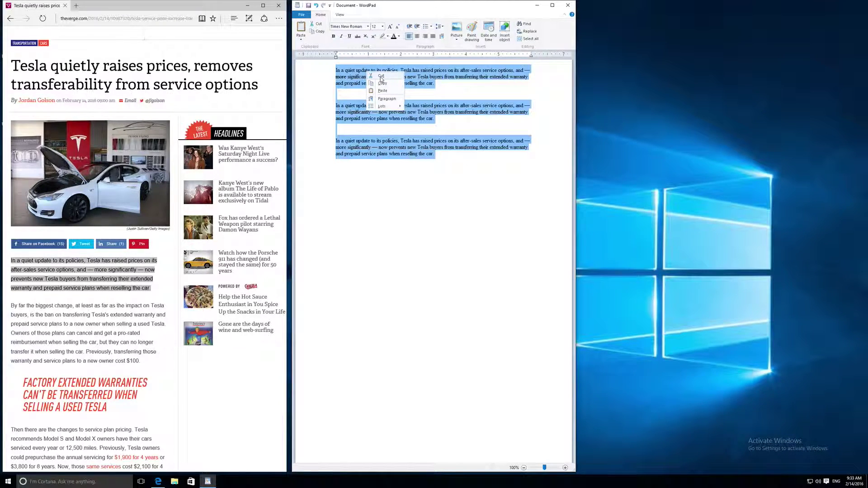
left_click(381, 77)
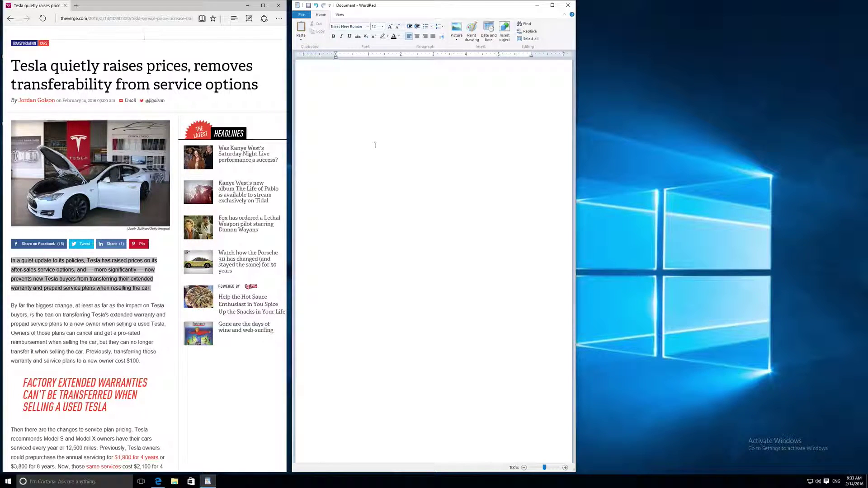
Step: Type three lines of random test letters, then paste the three Tesla paragraphs beneath them
left_click(339, 160)
type("jsnjkhdakjhfslkas")
key("Return")
type("safsafsaf")
key("Return")
type("safasfsafsaf")
key("Return")
key("ctrl+v")
key("ctrl+v")
key("ctrl+v")
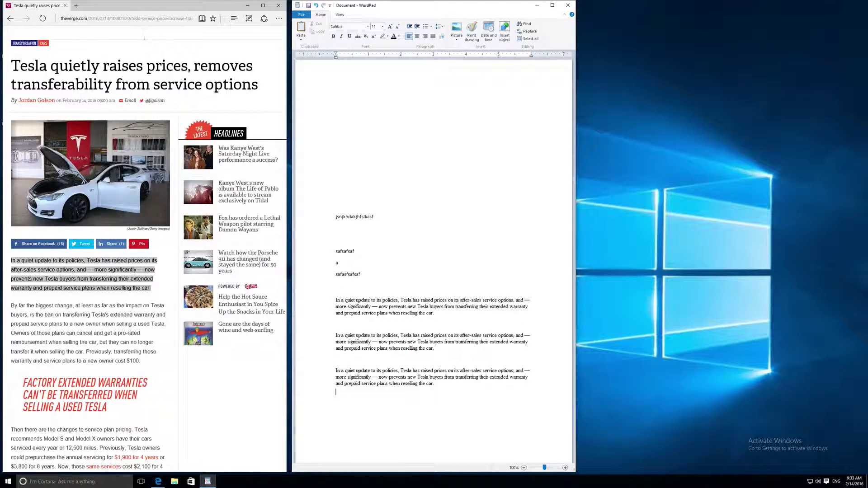
Step: Undo the paste, then paste the Tesla paragraphs back in from the context menu
left_click(319, 5)
left_click(319, 6)
left_click(318, 5)
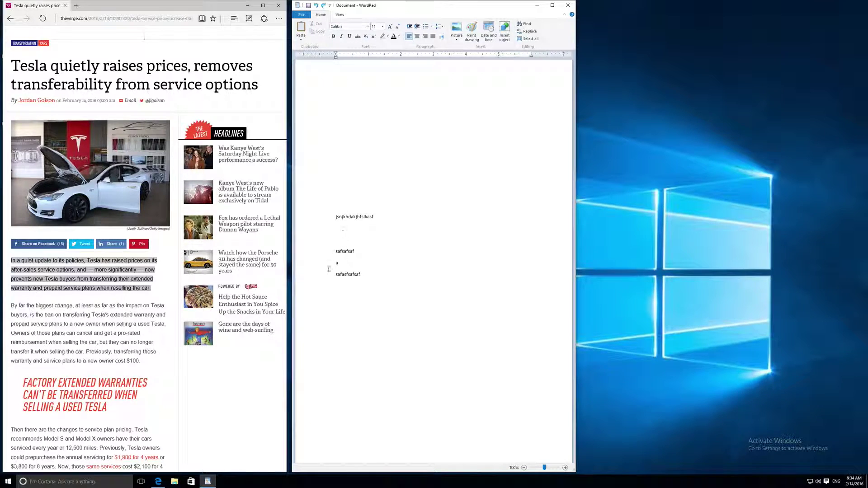
right_click(341, 296)
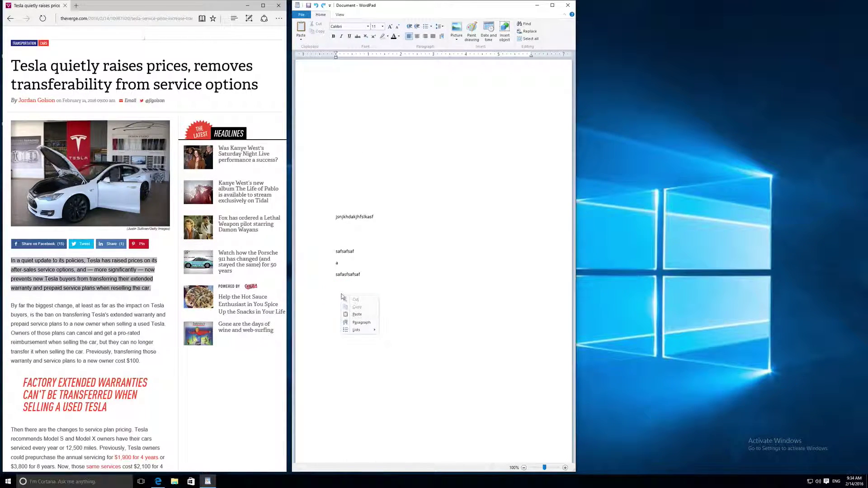
left_click(357, 314)
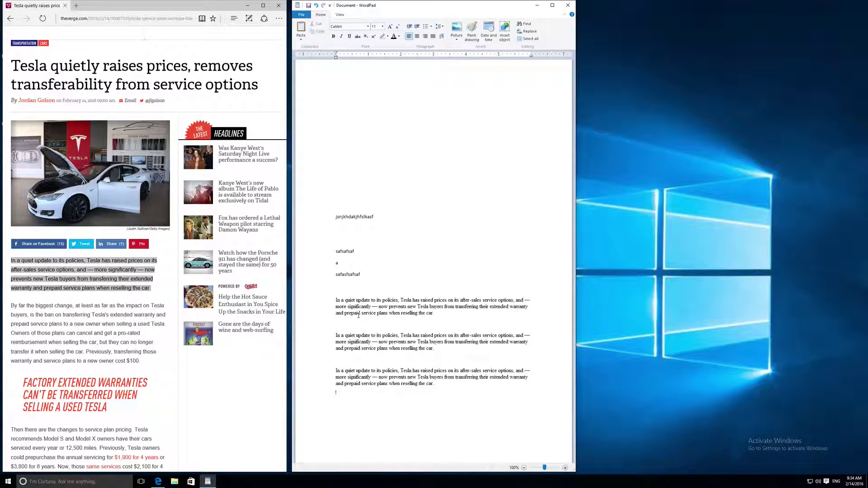
Step: Select the test lines and Tesla paragraphs together and delete them all
left_click(119, 301)
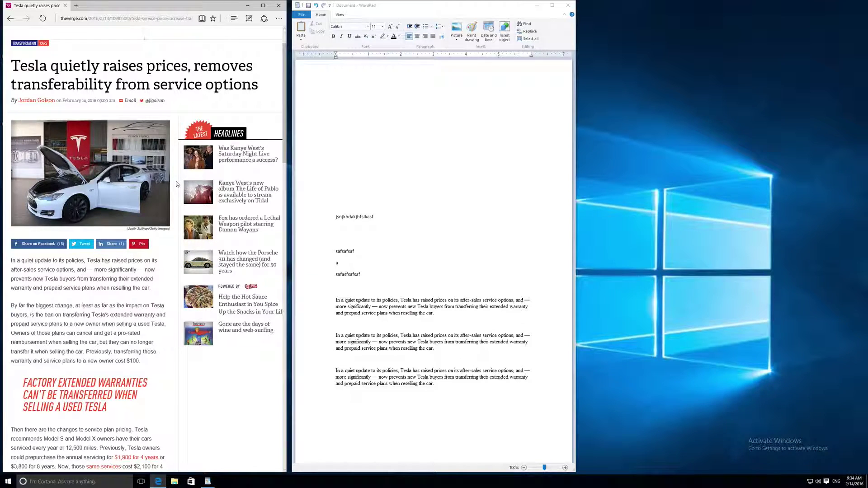
left_click(342, 286)
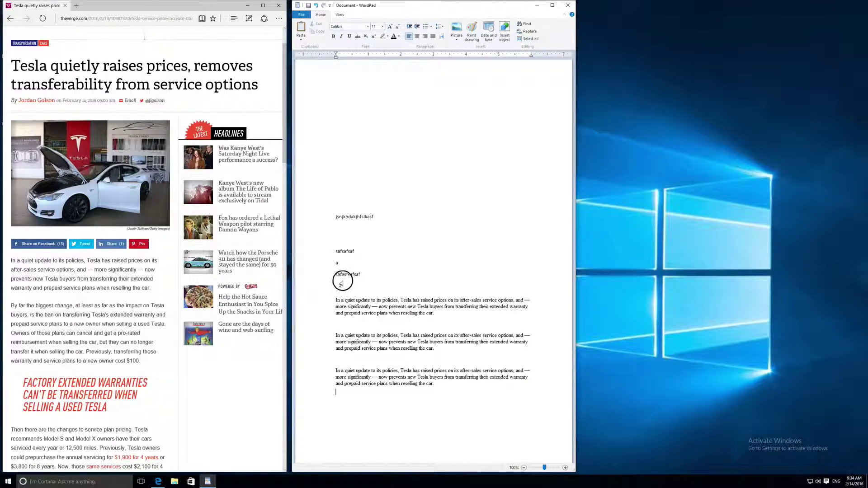
left_click_drag(336, 218, 477, 416)
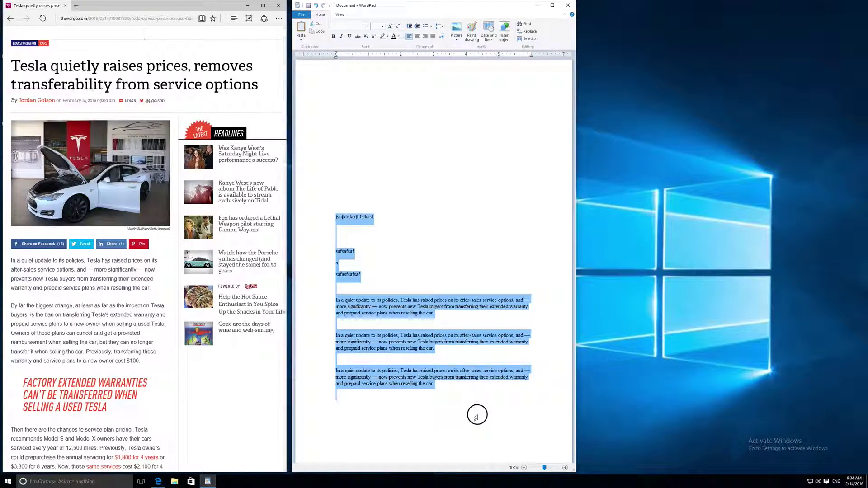
key("Delete")
left_click(102, 321)
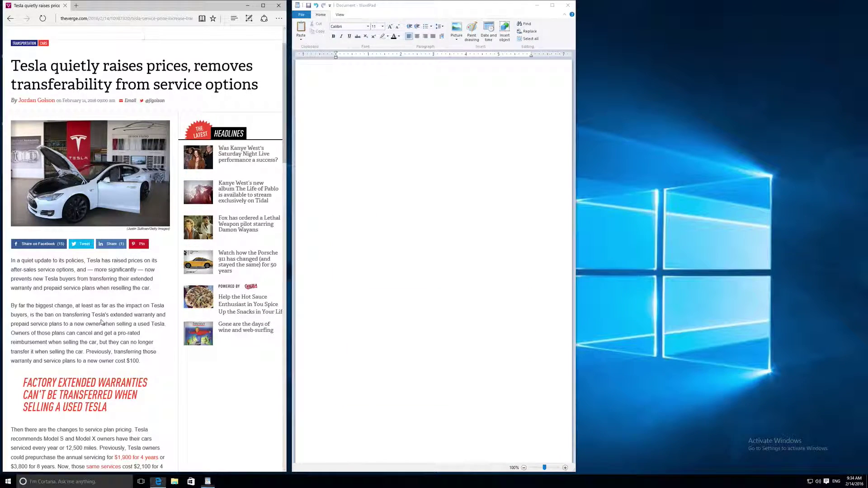
Step: Turn Edge's Reading view on, briefly open the favorites list, then turn Reading view off
scroll(101, 321, "up", 1)
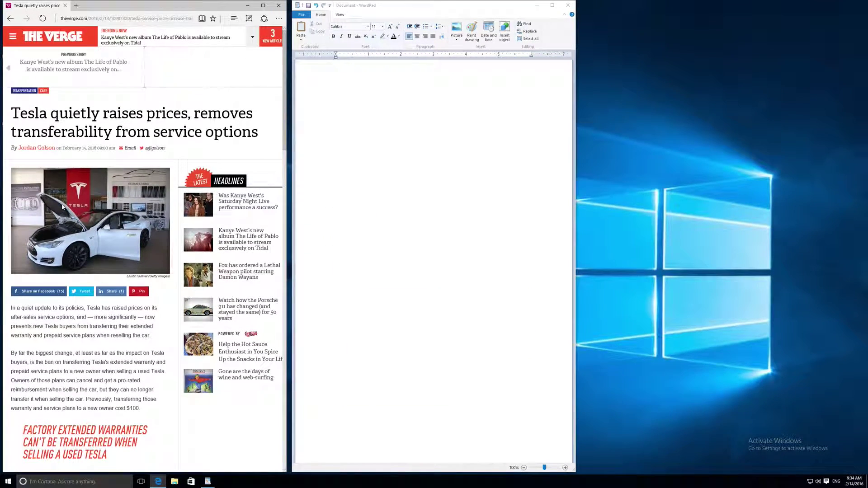
left_click(201, 19)
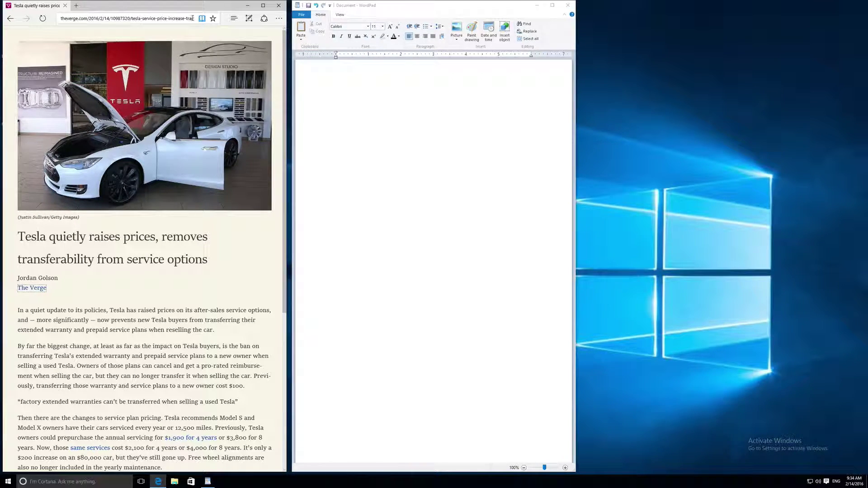
left_click(233, 18)
left_click(233, 19)
left_click(200, 19)
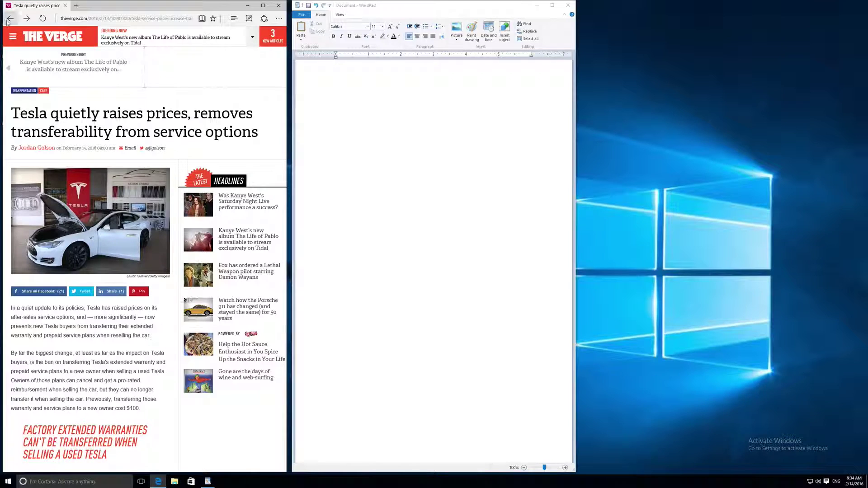
Step: Reload the article page and switch it back into Reading view
left_click(43, 18)
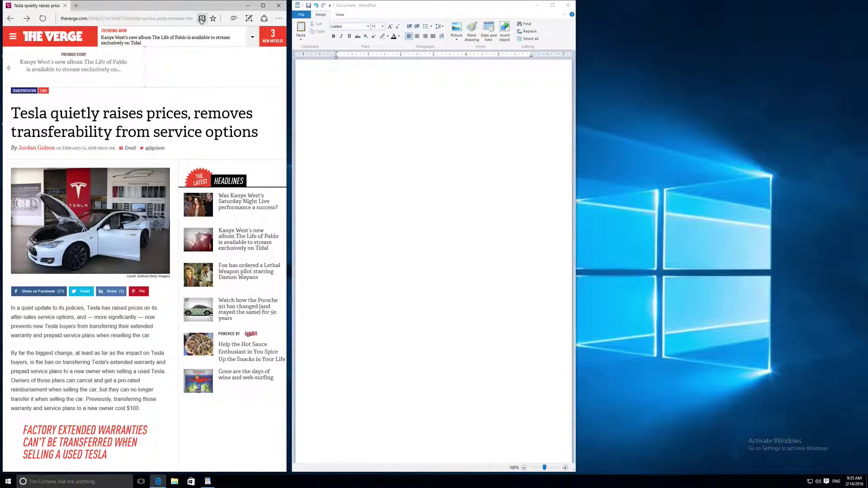
left_click(201, 19)
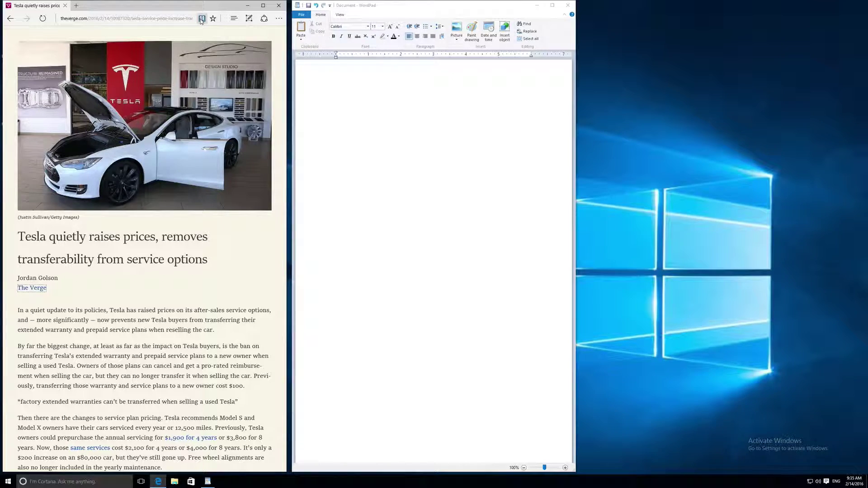
scroll(90, 210, "down", 6)
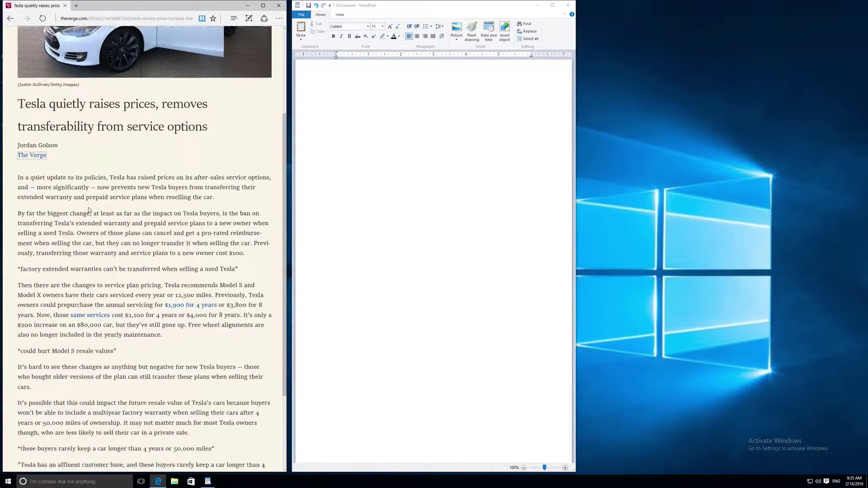
scroll(90, 209, "up", 5)
scroll(90, 210, "up", 2)
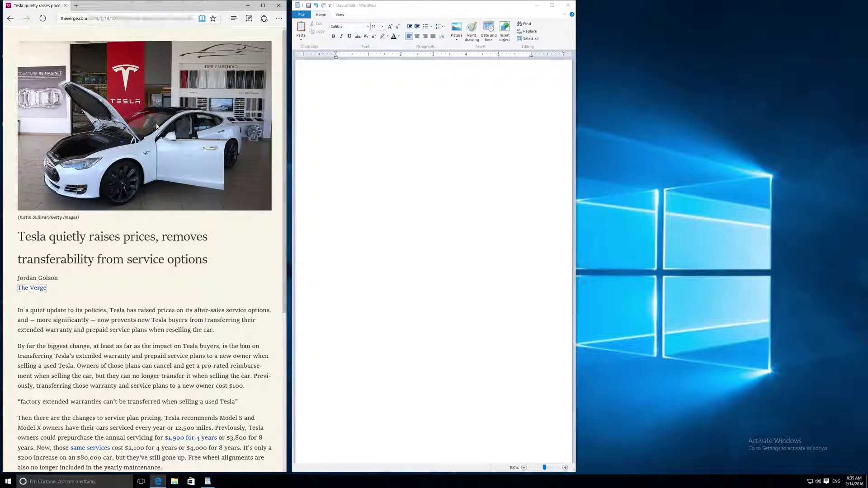
Step: Select all of the Tesla article in Edge's reading view and copy it, photo included
right_click(235, 241)
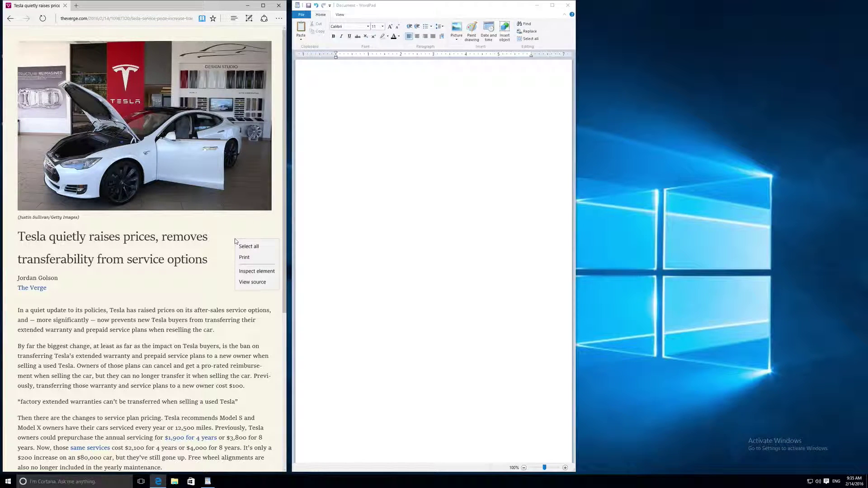
left_click(226, 235)
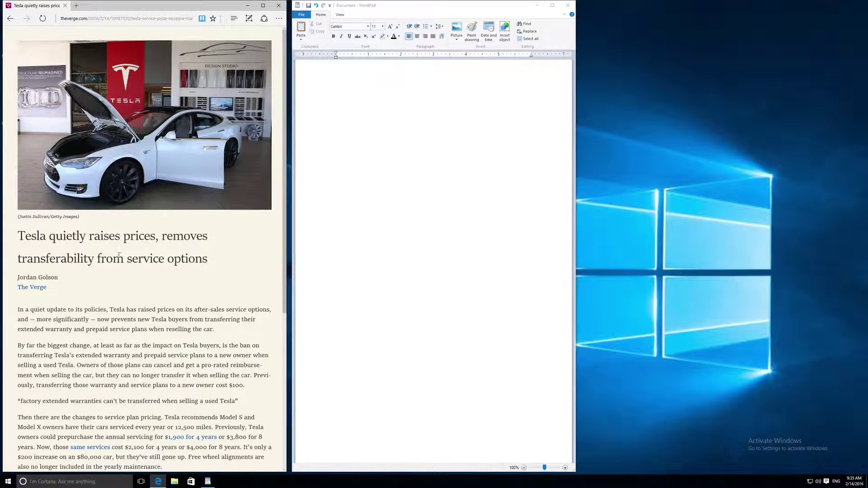
right_click(183, 272)
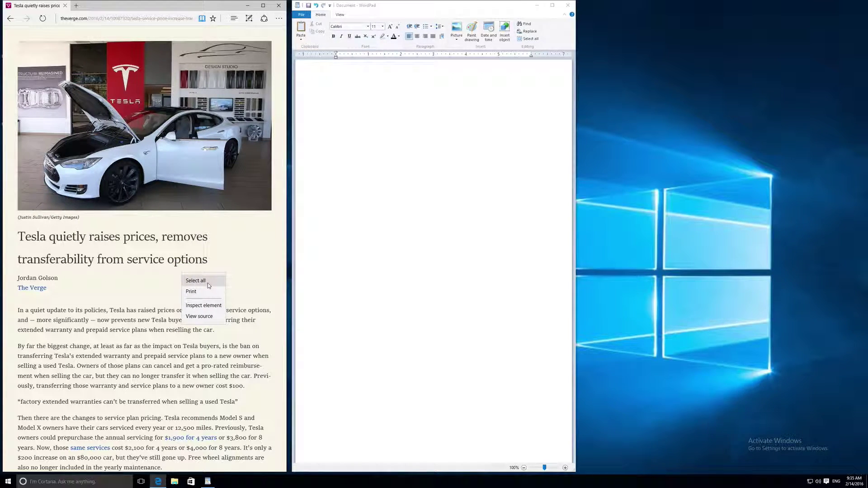
left_click(196, 281)
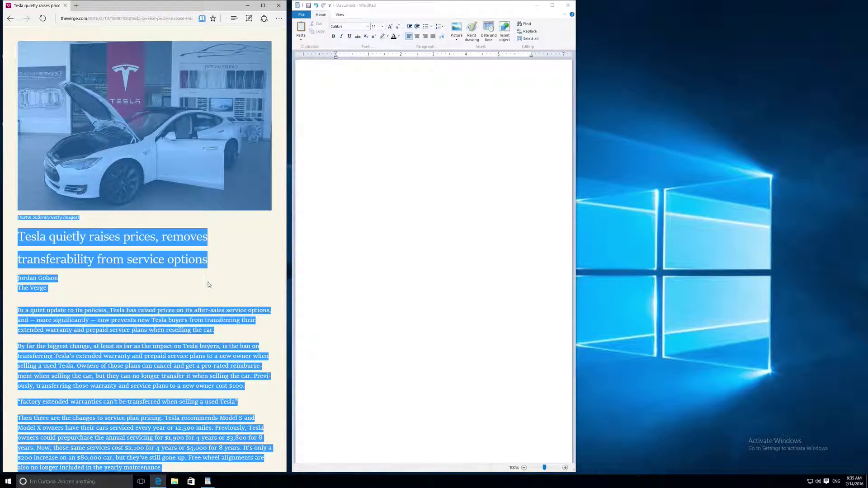
right_click(194, 177)
left_click(203, 244)
left_click(337, 143)
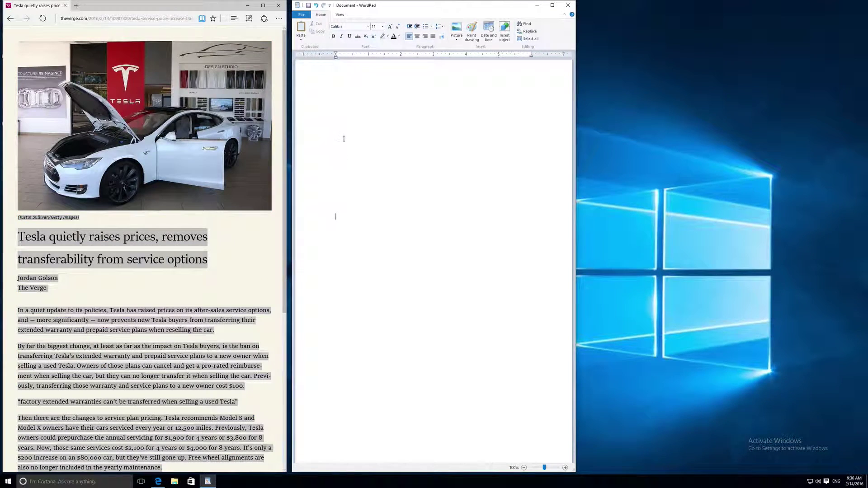
Step: Paste the whole Tesla article into the empty WordPad document and check it from the top
right_click(344, 95)
left_click(362, 114)
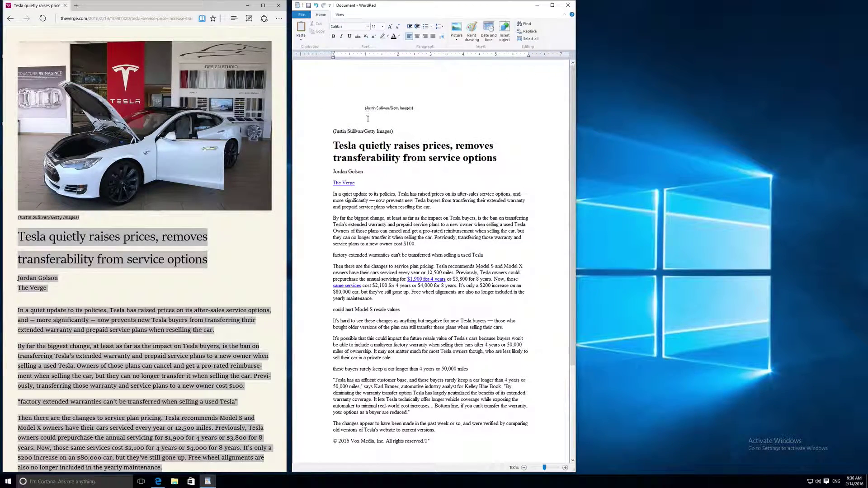
scroll(368, 119, "up", 5)
left_click(216, 219)
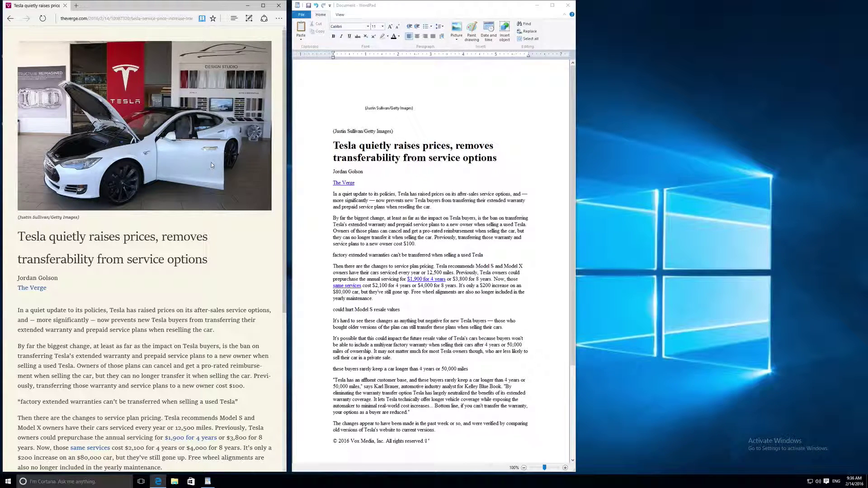
right_click(211, 162)
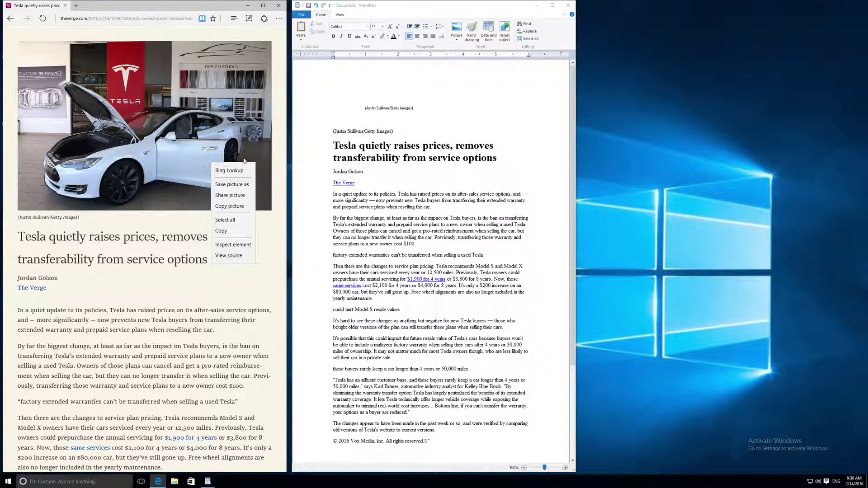
left_click(393, 82)
left_click_drag(394, 94, 391, 81)
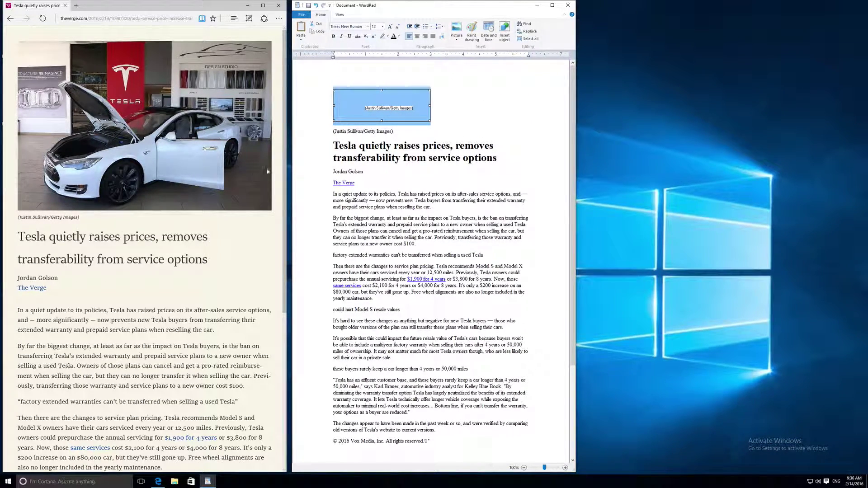
left_click(372, 158)
scroll(370, 230, "down", 6)
left_click(440, 320)
key("Return")
key("Return")
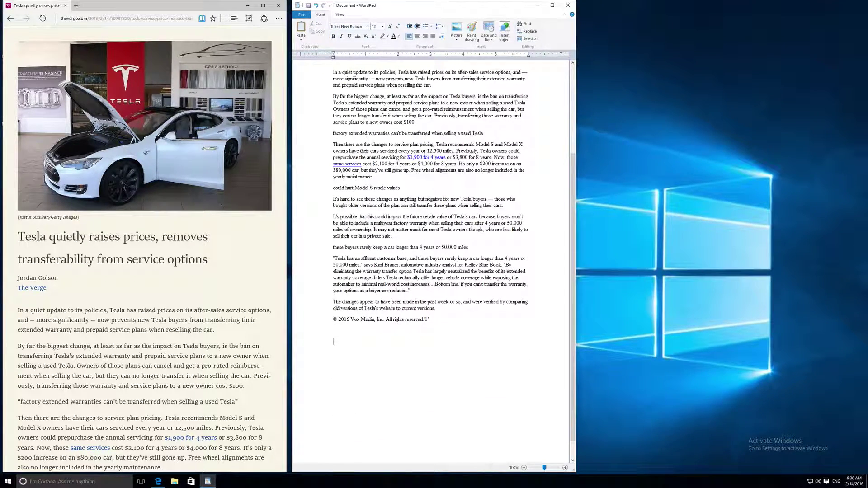
right_click(187, 134)
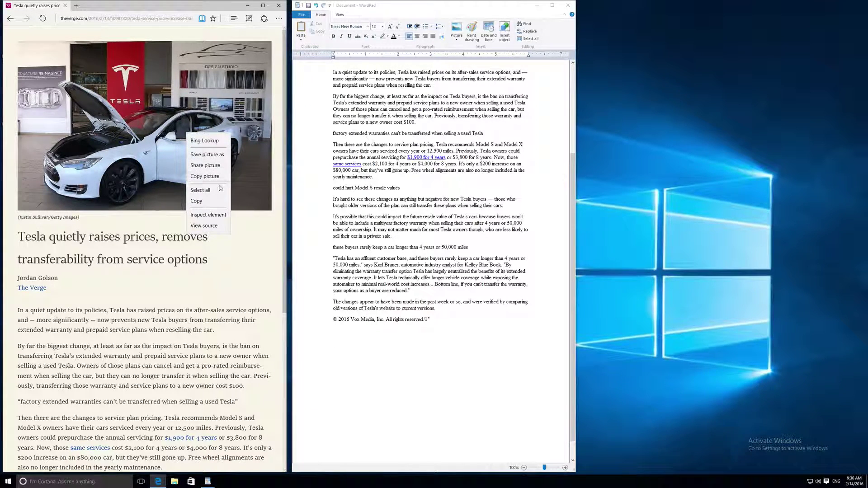
left_click(224, 201)
left_click(354, 354)
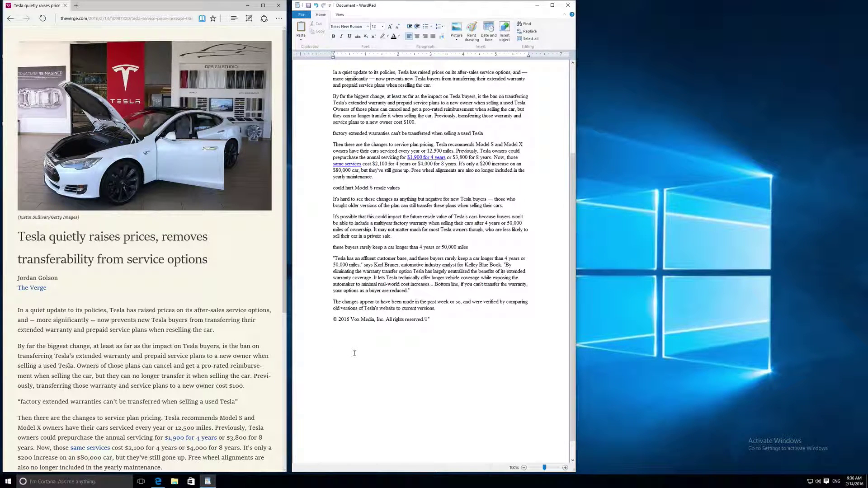
key("ctrl+v")
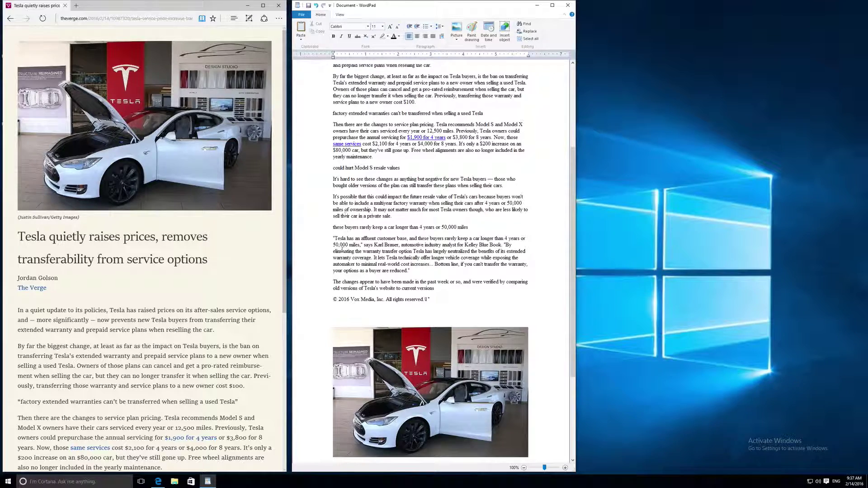
scroll(331, 157, "up", 6)
left_click(368, 106)
left_click(336, 75)
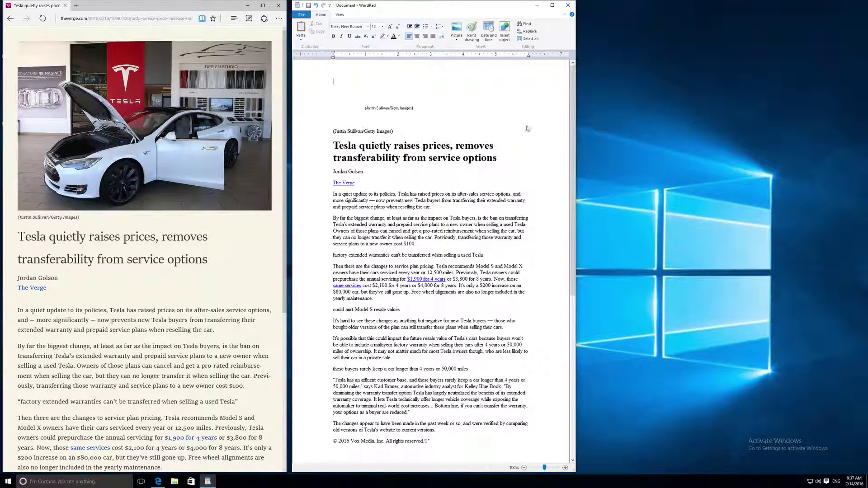
scroll(415, 136, "down", 12)
scroll(414, 136, "up", 6)
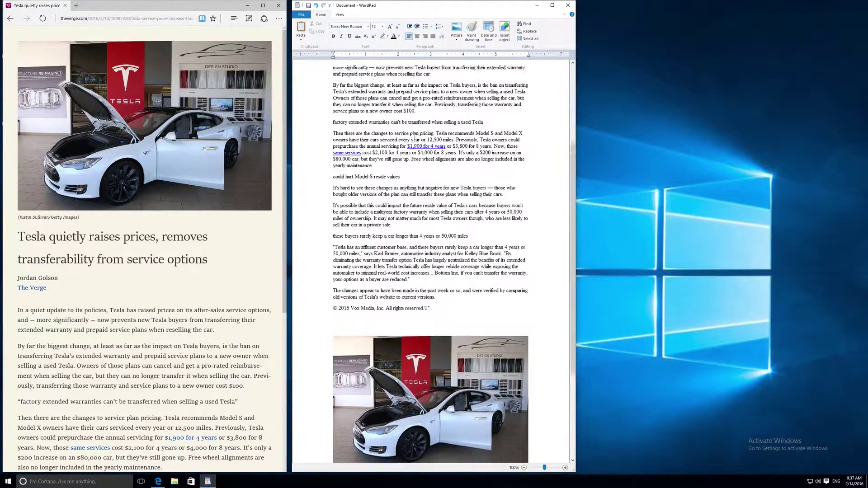
scroll(414, 137, "up", 5)
Step: Copy the WordPad passage from 'prepaid service plans' to 'to a new'
left_click_drag(357, 185, 380, 222)
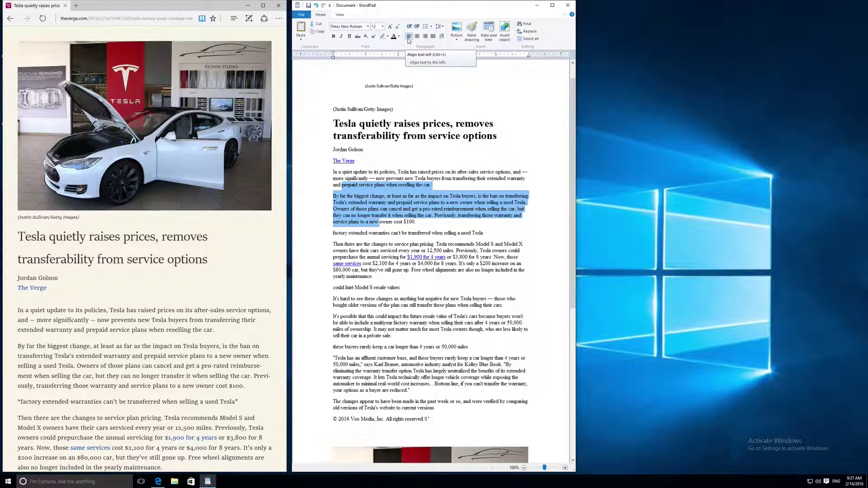
left_click(322, 32)
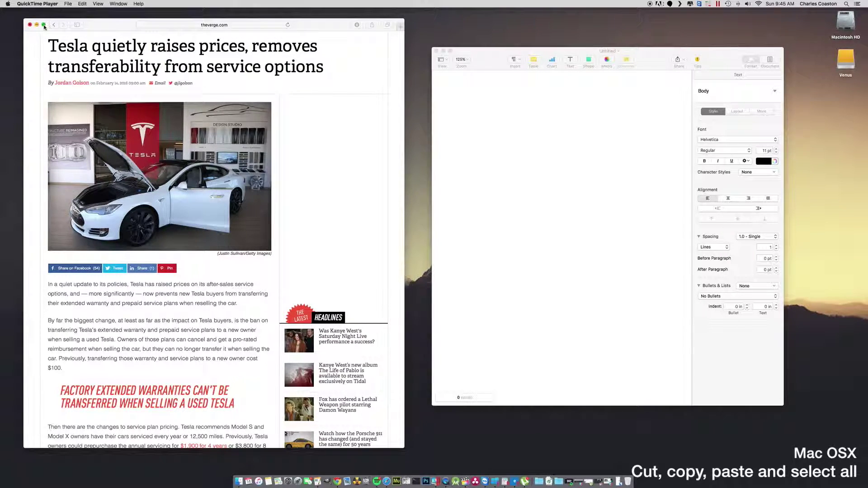
Step: Put Safari's Tesla article on the left half of Split View and the blank Pages document on the right
left_click(43, 25)
left_click_drag(44, 25, 74, 37)
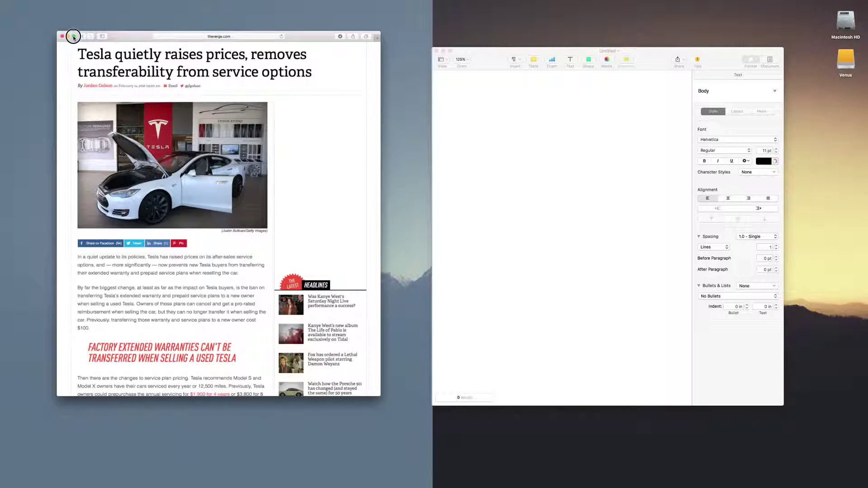
left_click_drag(74, 37, 73, 38)
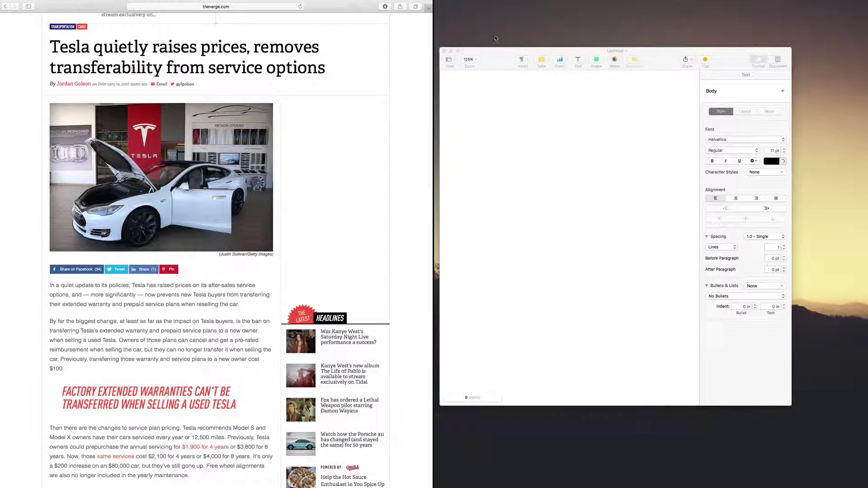
left_click(459, 71)
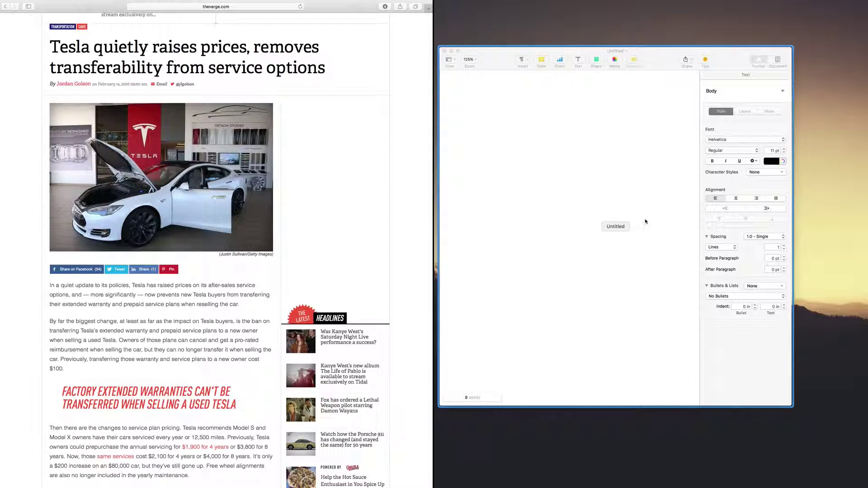
left_click(587, 177)
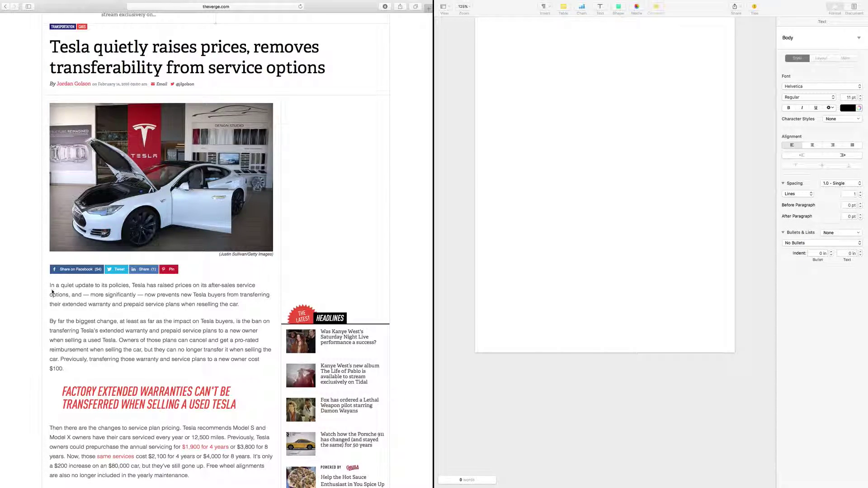
Step: Select the opening paragraph, 'In a quiet update' through 'reselling the car.', and copy it
mouse_move(51, 286)
left_mouse_down()
mouse_move(215, 302)
mouse_move(50, 286)
left_mouse_up()
left_click_drag(51, 286, 243, 307)
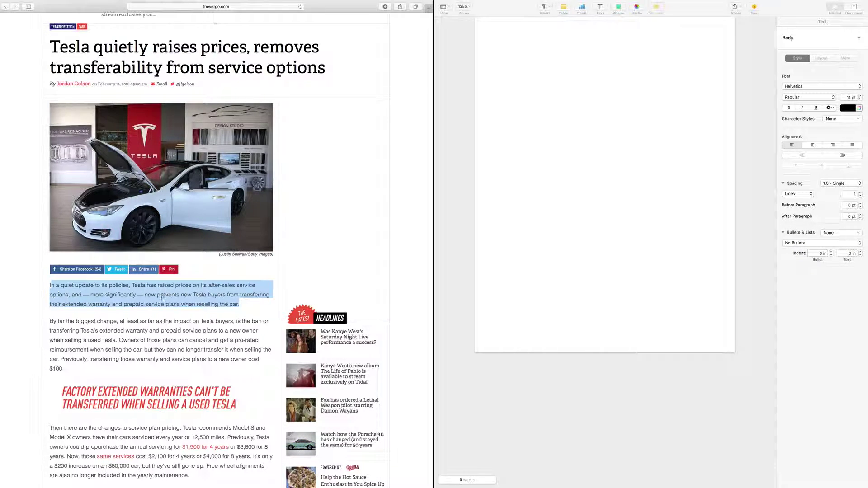
left_click(54, 286)
left_click_drag(51, 285, 232, 304)
left_click_drag(55, 285, 240, 305)
right_click(196, 298)
left_click(199, 315)
right_click(202, 299)
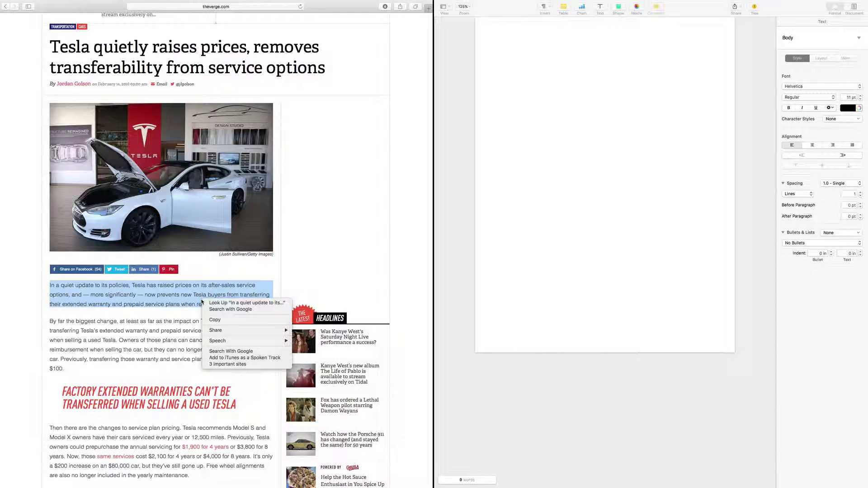
left_click(225, 322)
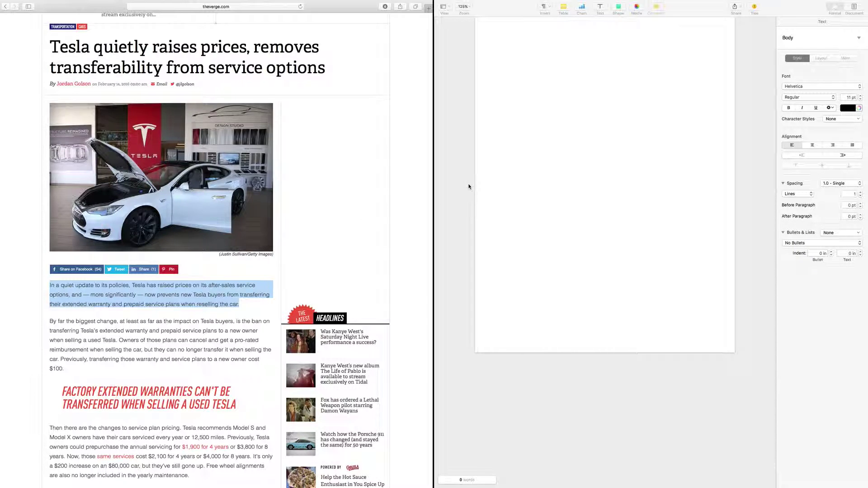
Step: Paste the opening paragraph at the top of the Pages document, bringing it to 38 words
left_click(525, 97)
right_click(526, 96)
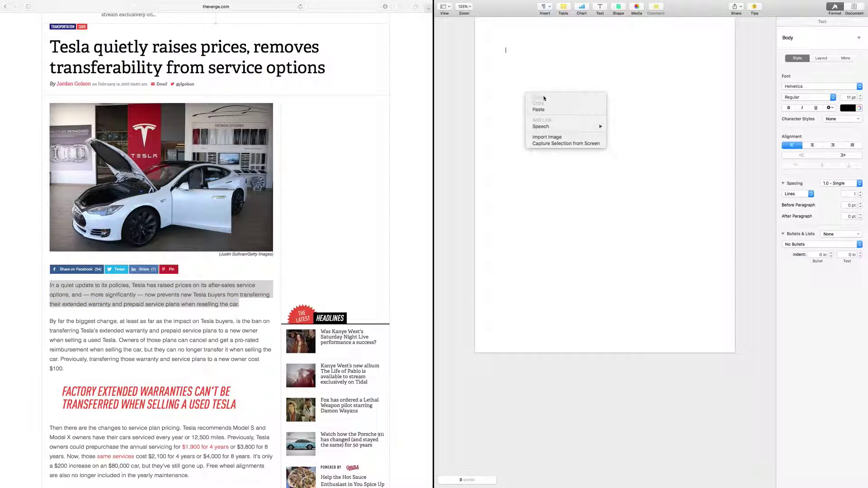
left_click(544, 110)
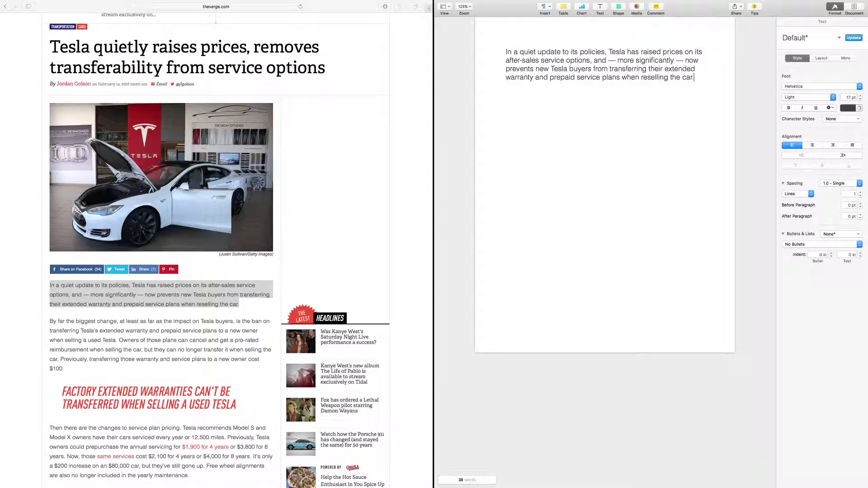
Step: Launch System Preferences from the Dock
mouse_move(337, 482)
mouse_move(130, 476)
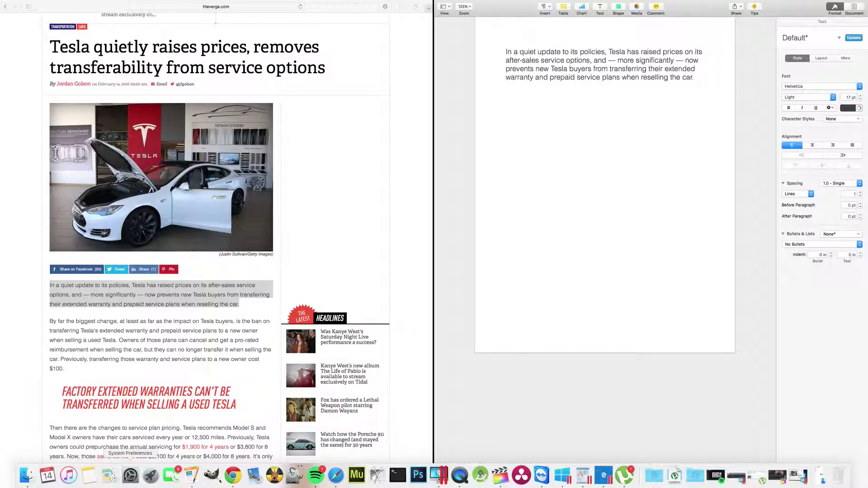
left_click(130, 475)
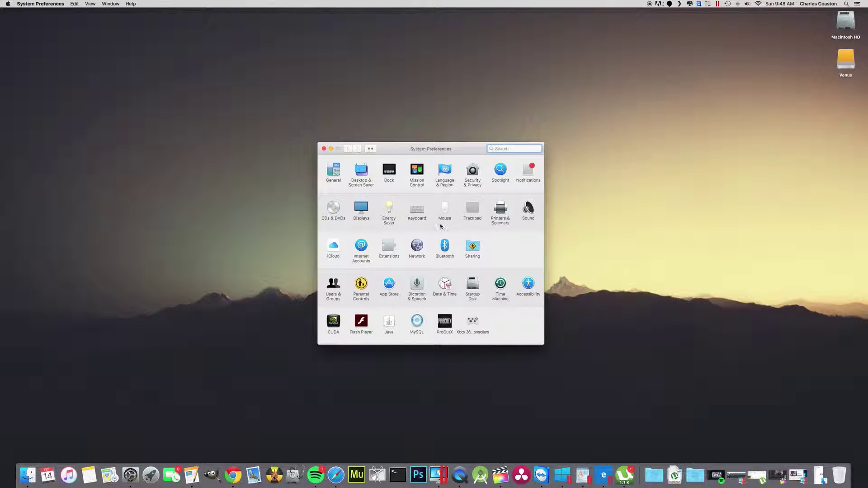
Step: Open the Mouse pane and keep Secondary click set to Click on right side
left_click(445, 209)
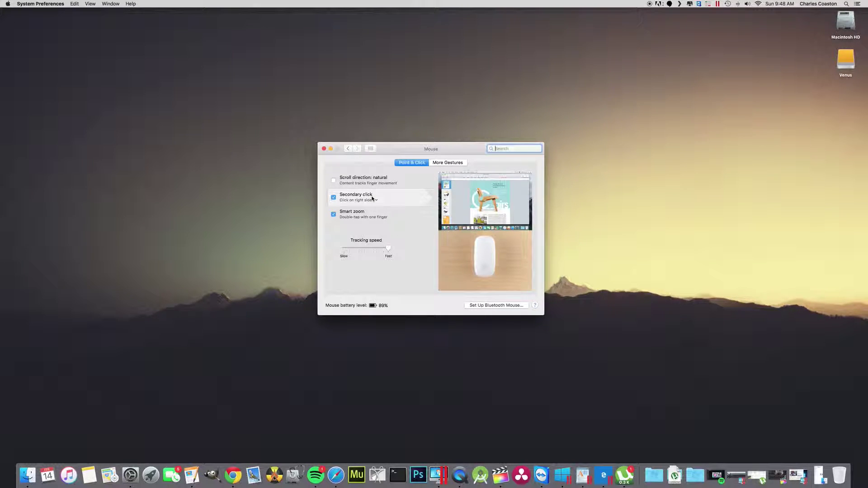
left_click(375, 200)
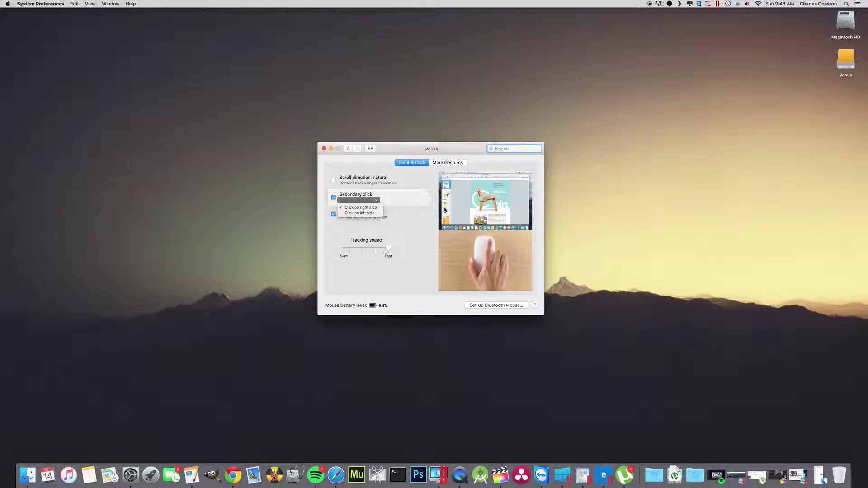
left_click(378, 241)
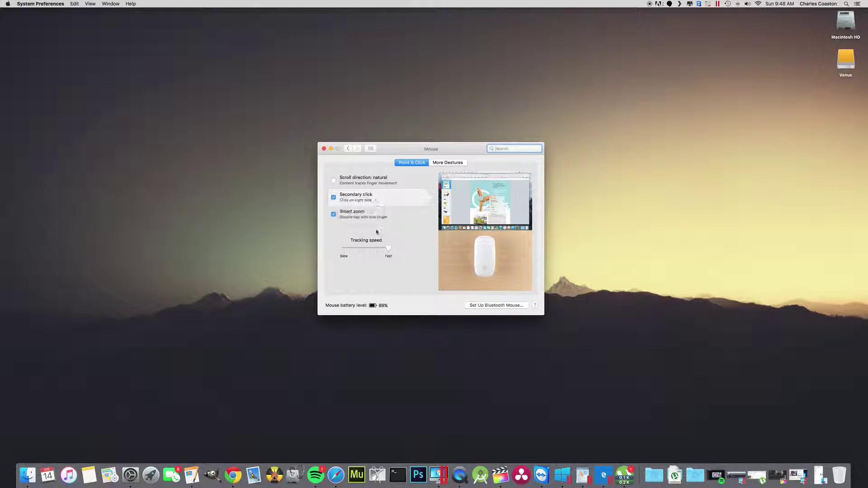
Step: Close System Preferences, then drag the Dock separator to shrink the Dock to about two-thirds width
left_click(323, 148)
right_click(397, 172)
right_click(359, 186)
right_click(464, 153)
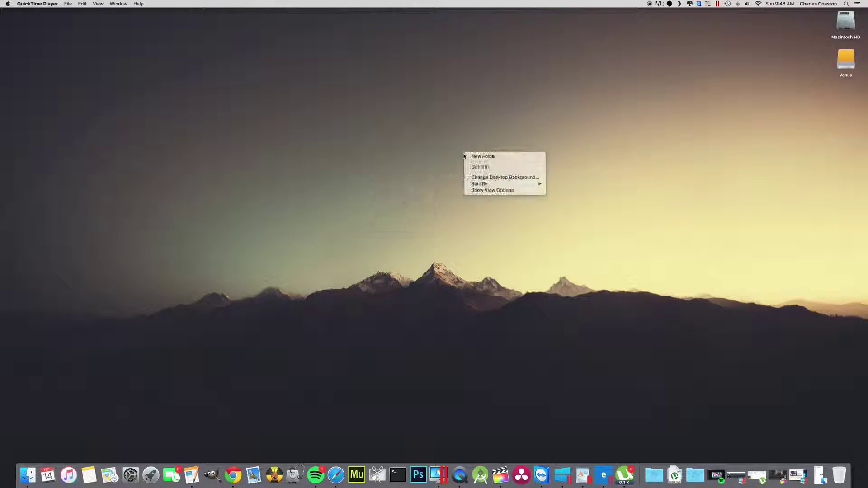
right_click(425, 216)
right_click(437, 289)
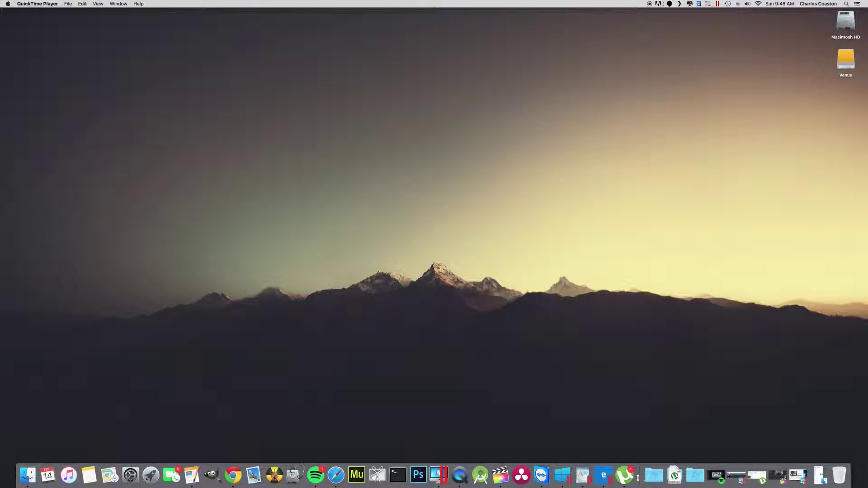
left_click_drag(641, 475, 638, 480)
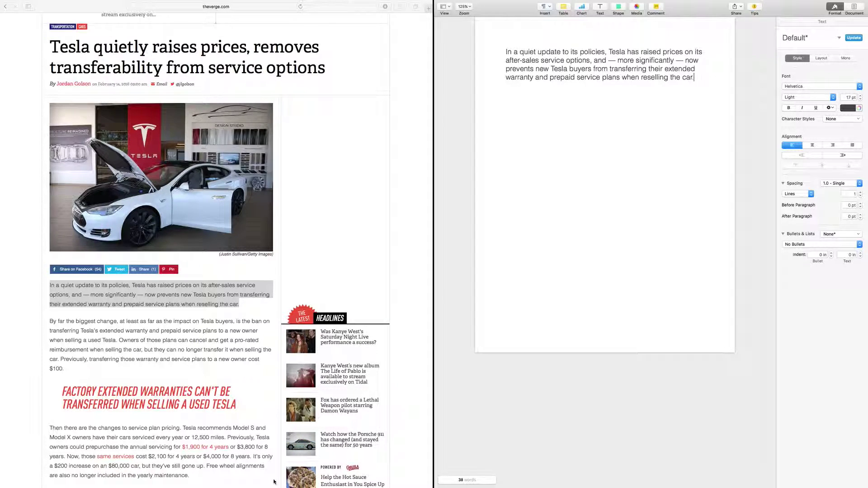
Step: Reselect the article's first paragraph, about Tesla raising service prices, and copy it
left_click(87, 292)
left_click(51, 286)
left_click_drag(51, 286, 235, 307)
right_click(234, 307)
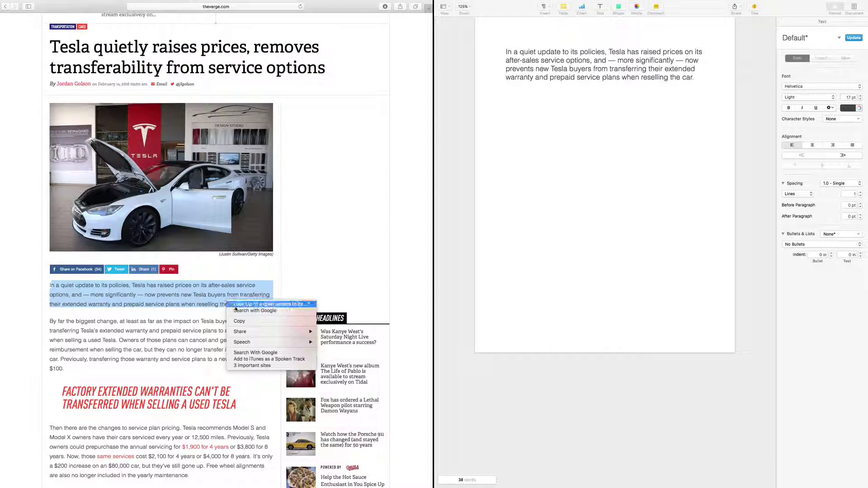
left_click(237, 321)
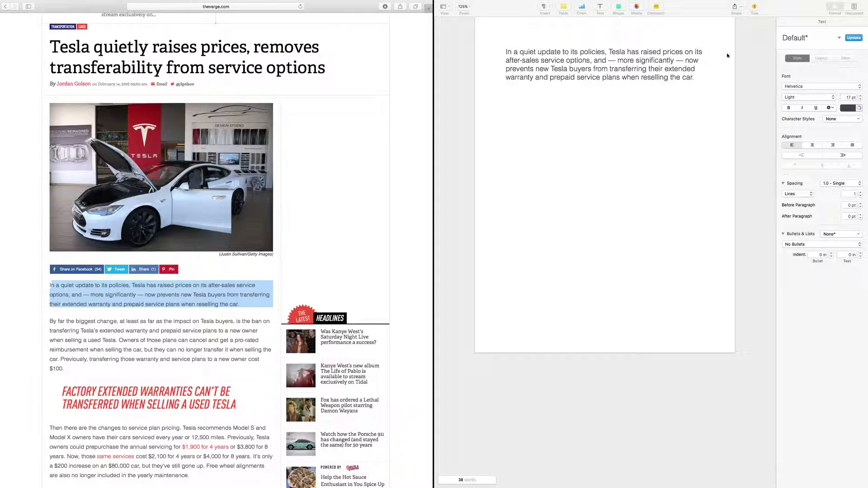
Step: Paste a second copy of the Tesla paragraph on a new line and restore its opening 'I'
left_click(699, 77)
key("Return")
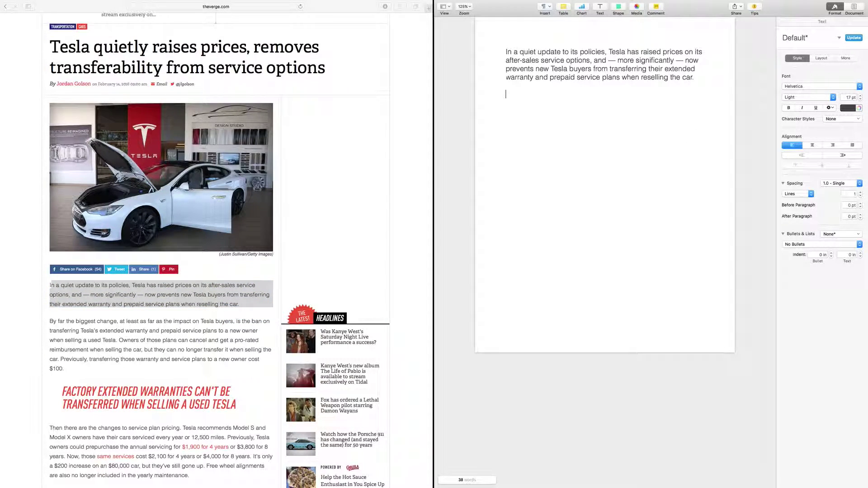
key("super+v")
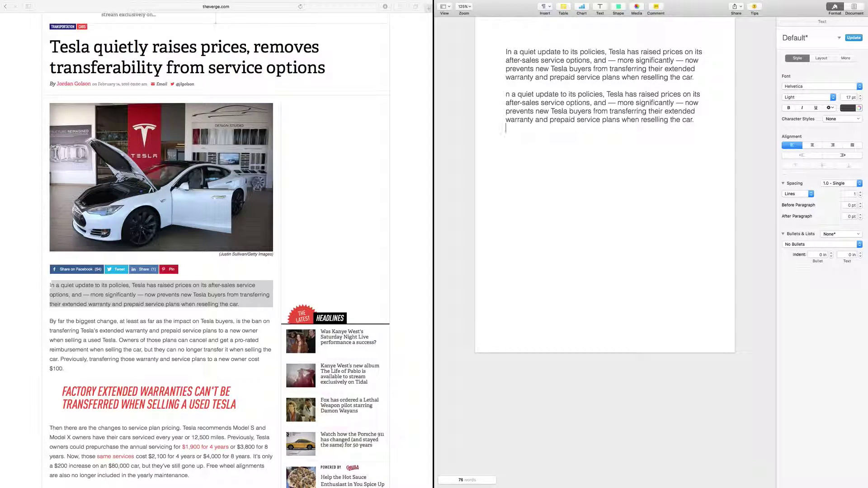
left_click(507, 94)
type("I")
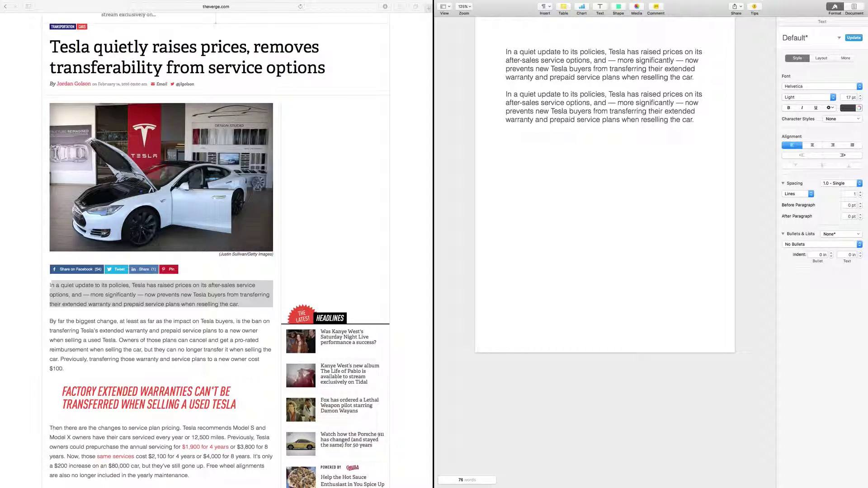
Step: Paste a third copy of the paragraph below, followed by an empty line
key("Return")
key("Return")
key("super+v")
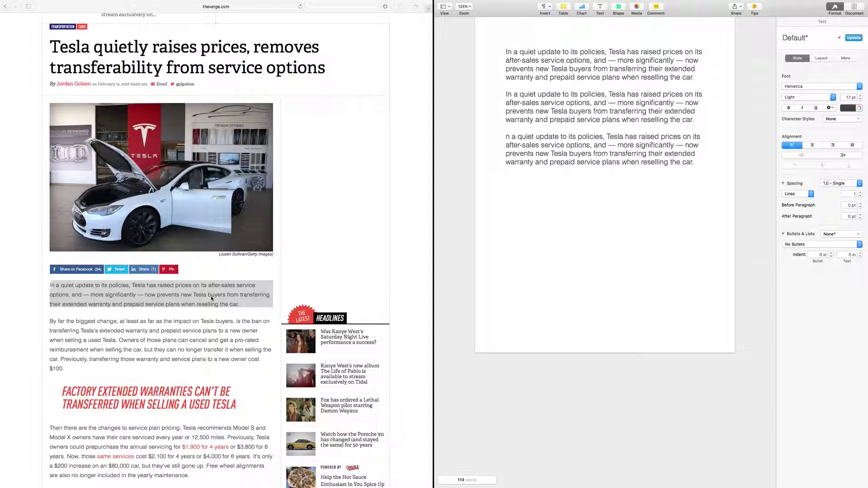
key("Return")
key("Return")
left_click(130, 19)
left_click(131, 15)
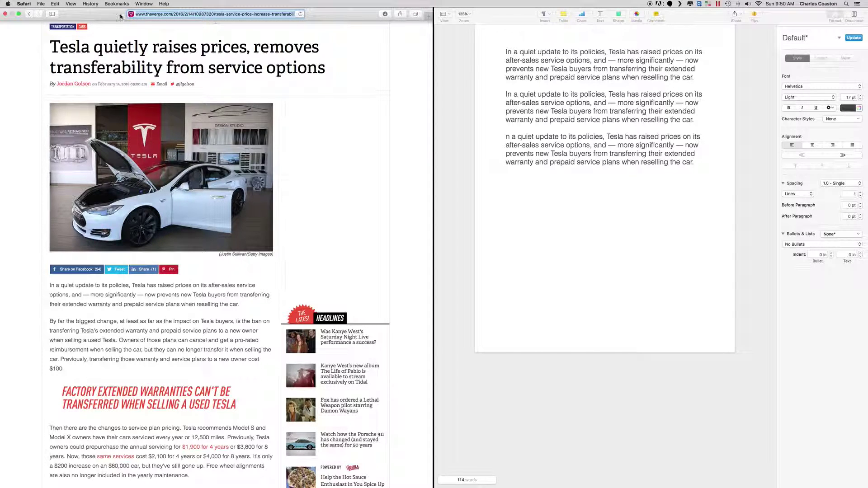
left_click(161, 13)
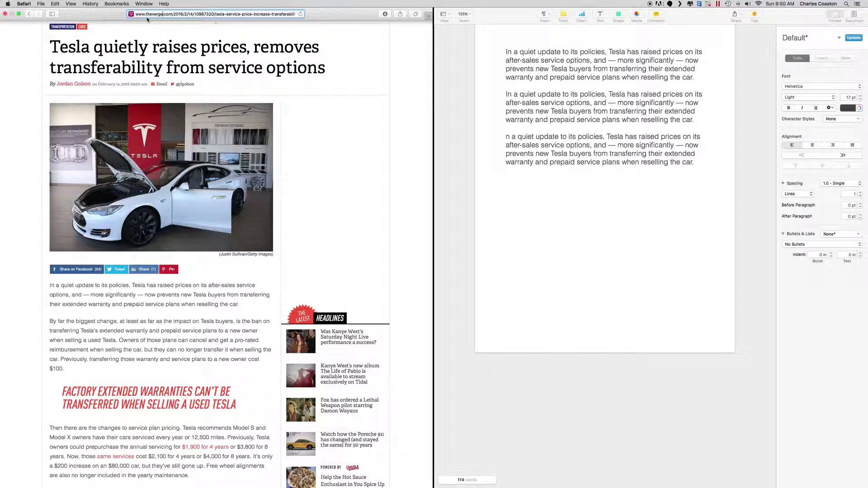
left_click(57, 5)
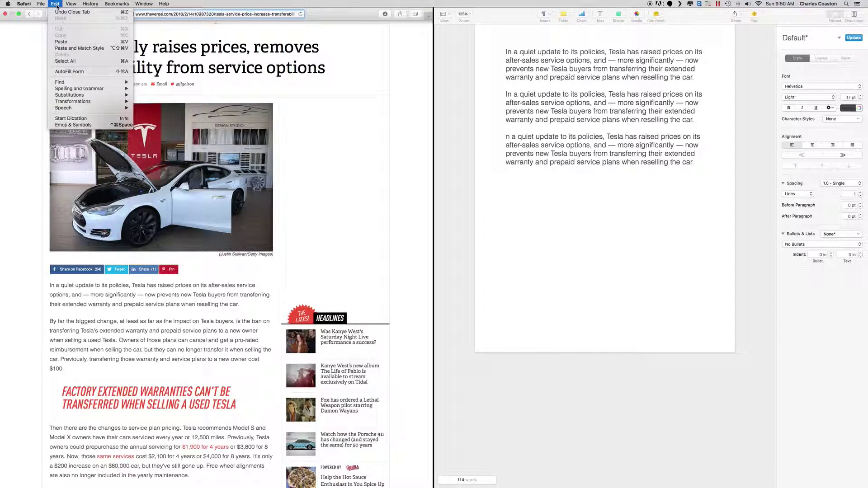
left_click(57, 5)
left_click(55, 5)
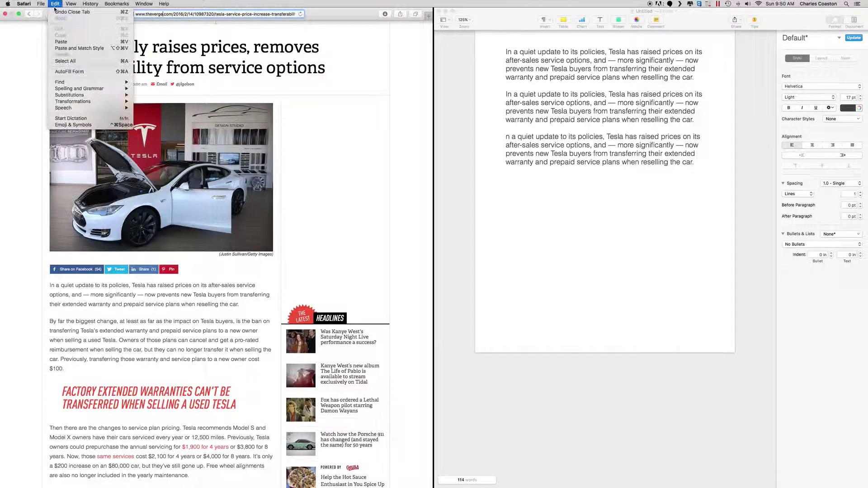
right_click(16, 78)
right_click(16, 80)
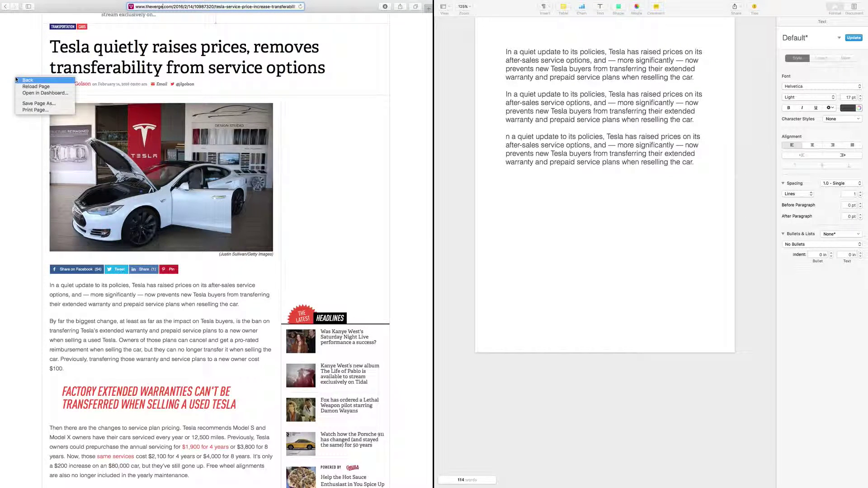
left_click(14, 65)
right_click(290, 176)
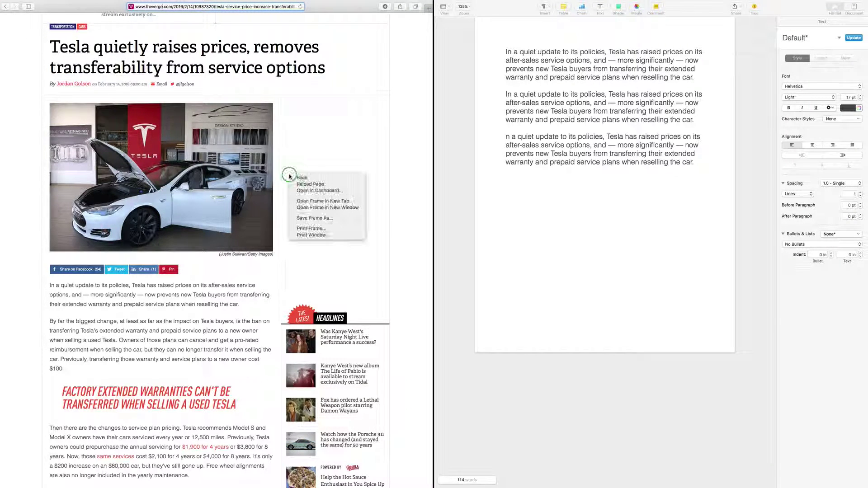
mouse_move(92, 2)
key("Escape")
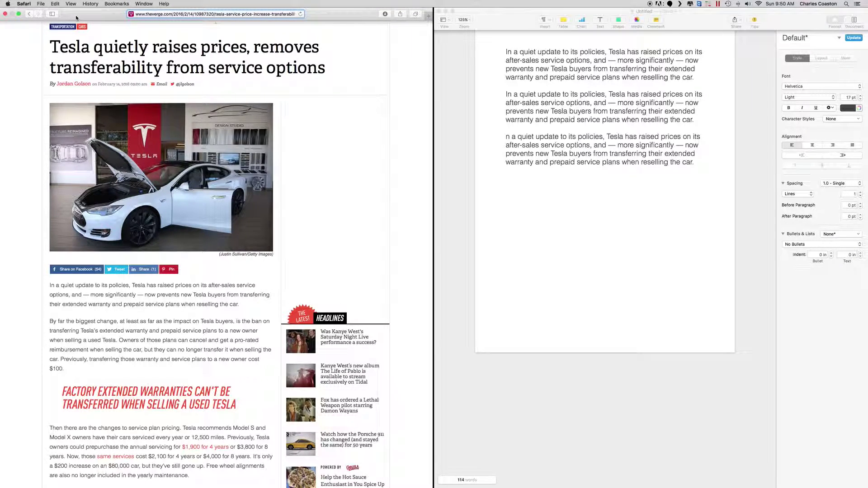
left_click(55, 4)
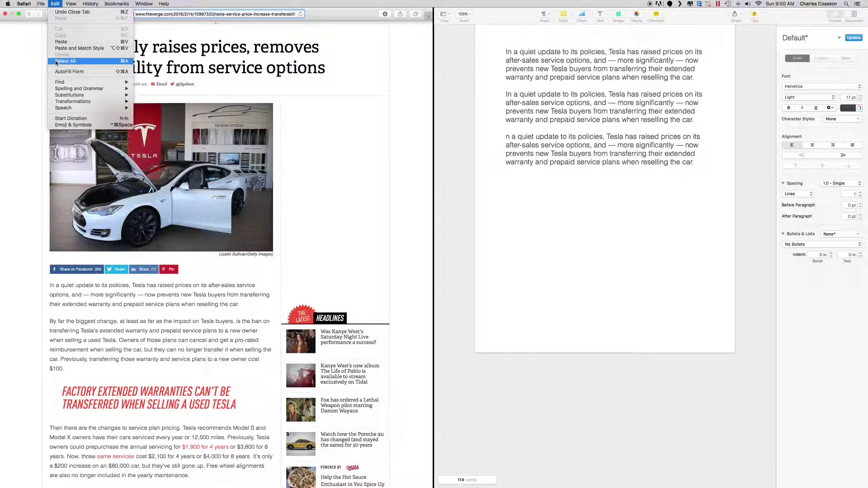
left_click(74, 64)
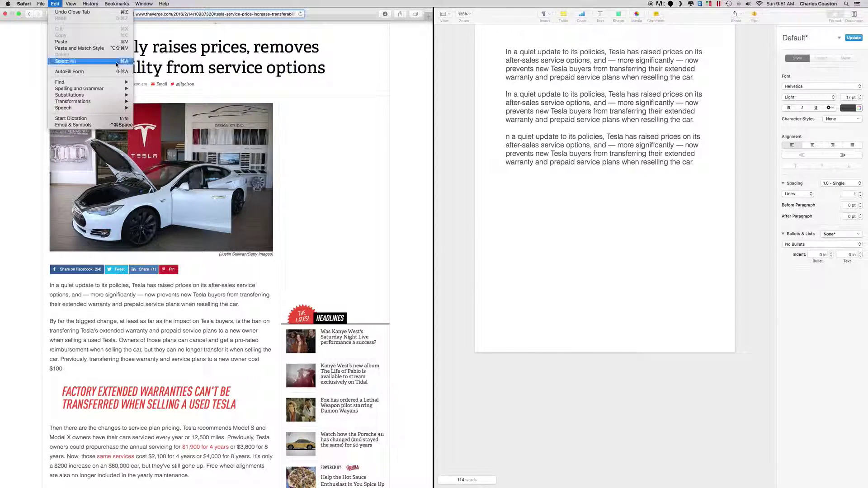
left_click(93, 61)
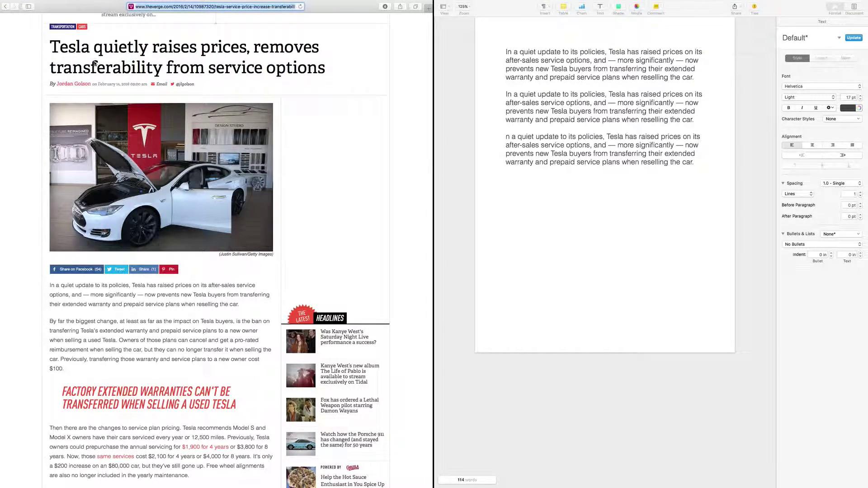
scroll(122, 249, "down", 3)
scroll(180, 244, "up", 8)
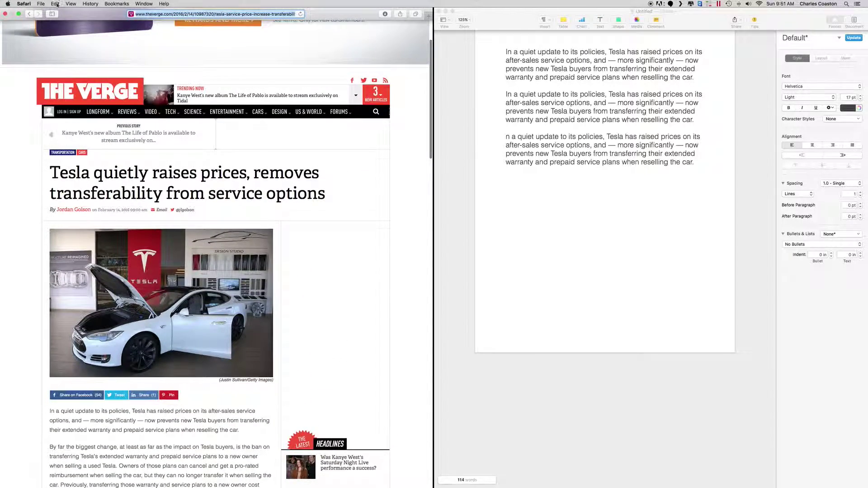
left_click(61, 4)
left_click(63, 61)
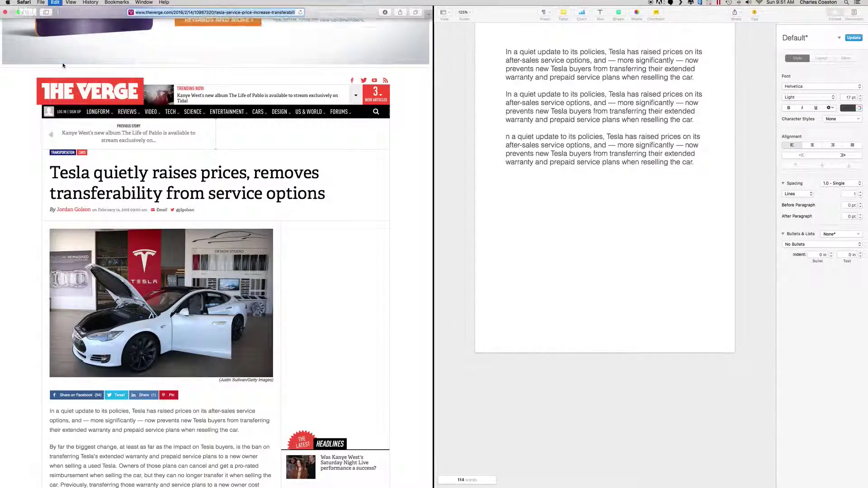
scroll(87, 97, "down", 7)
scroll(87, 97, "down", 15)
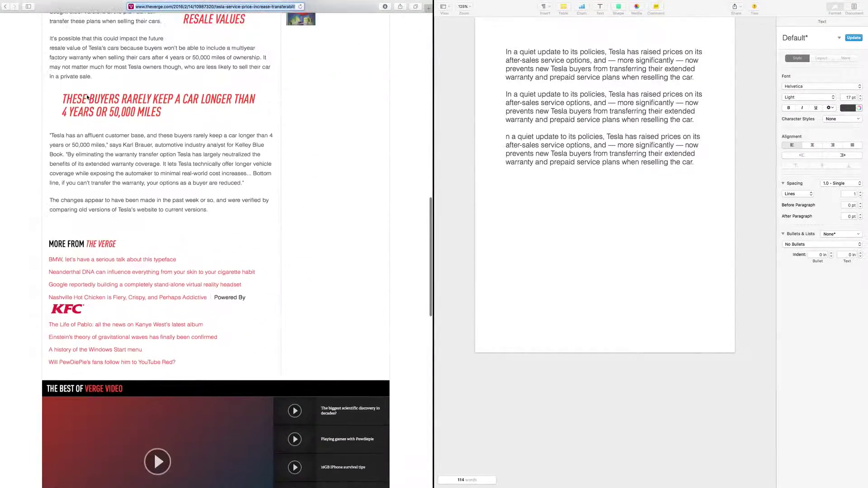
scroll(132, 142, "down", 2)
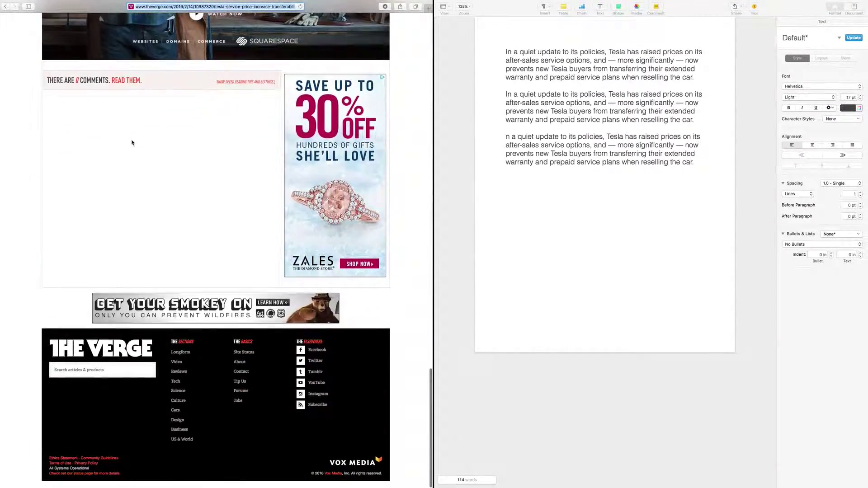
scroll(132, 142, "up", 15)
scroll(133, 145, "up", 15)
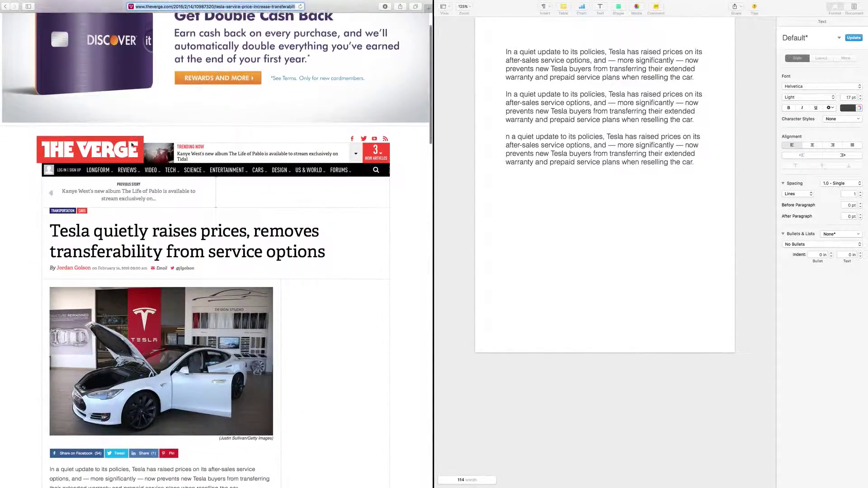
scroll(145, 190, "down", 2)
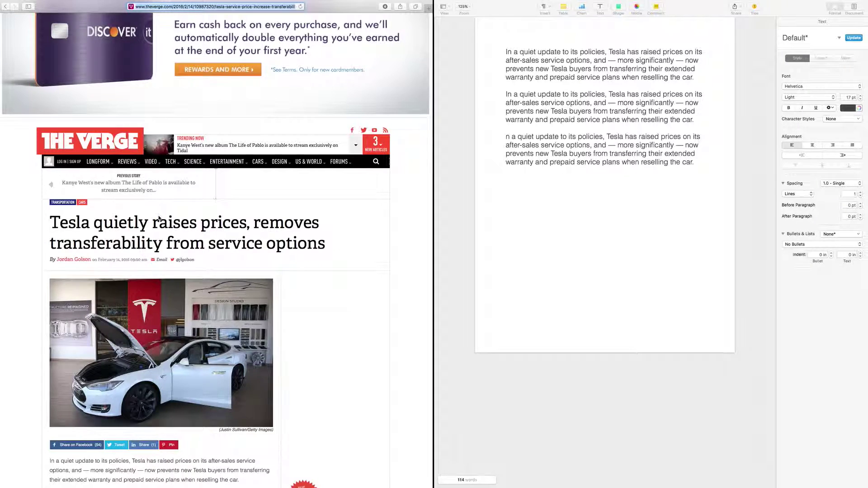
scroll(159, 219, "up", 3)
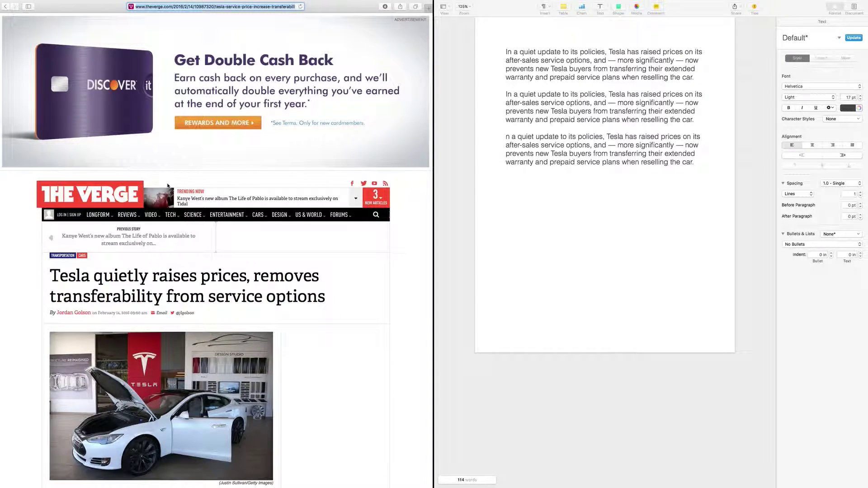
scroll(256, 121, "down", 20)
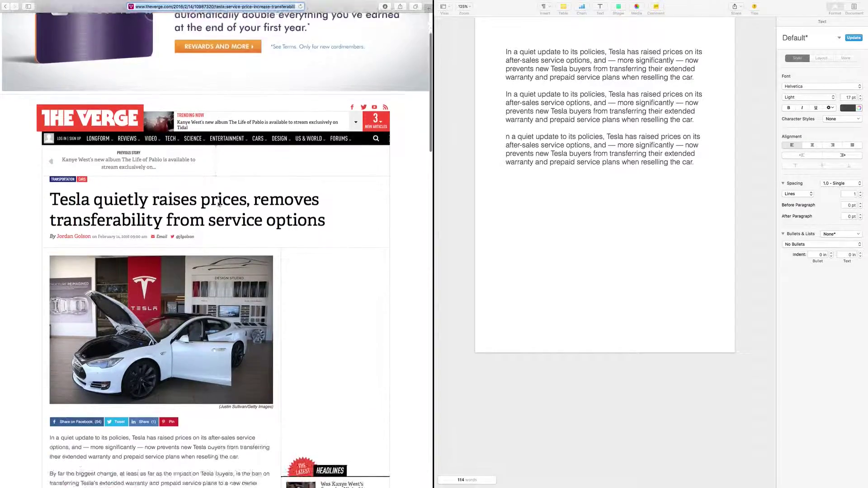
scroll(223, 202, "down", 8)
scroll(224, 201, "up", 7)
scroll(223, 201, "up", 10)
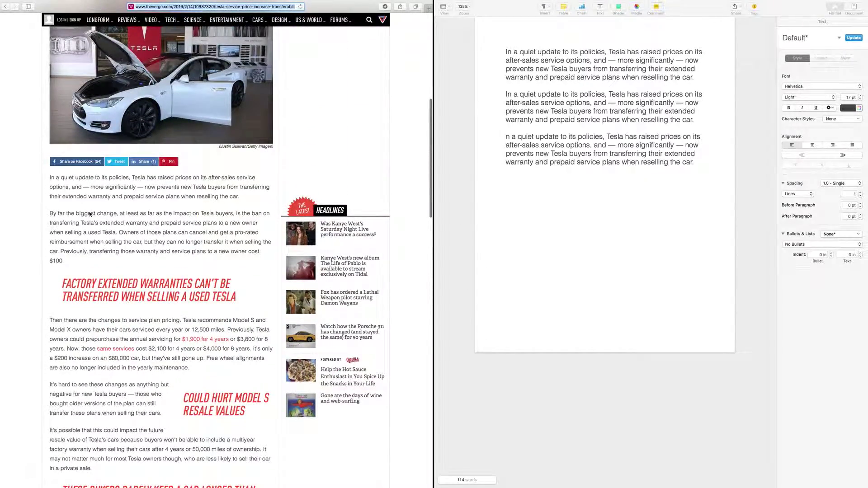
scroll(100, 219, "up", 5)
Step: Scroll down the Verge article in Safari, making and clearing trial text selections
left_click_drag(50, 129, 199, 407)
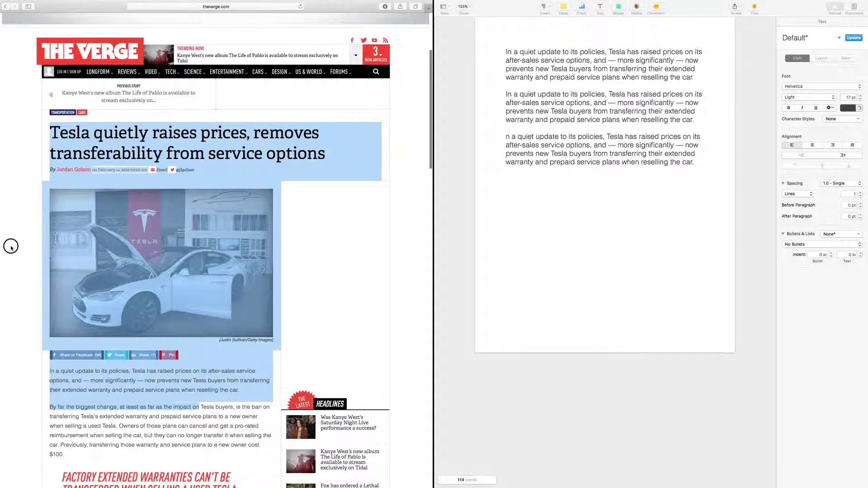
left_click(11, 248)
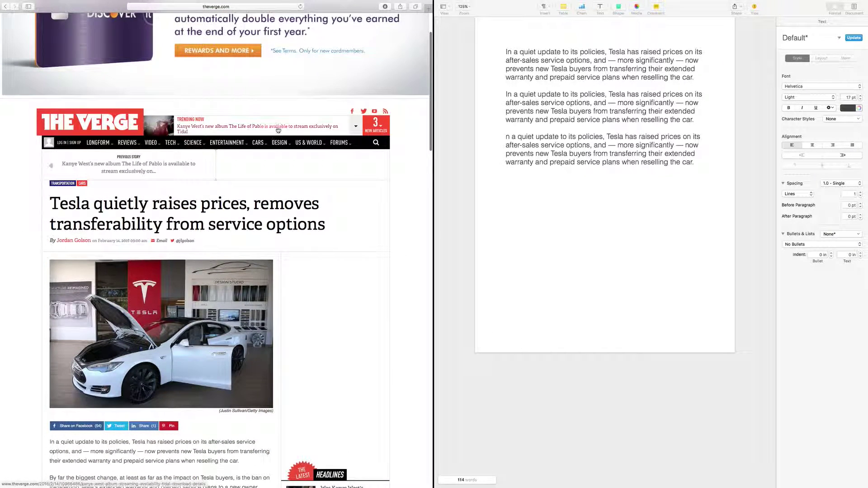
scroll(29, 221, "down", 3)
scroll(29, 222, "down", 5)
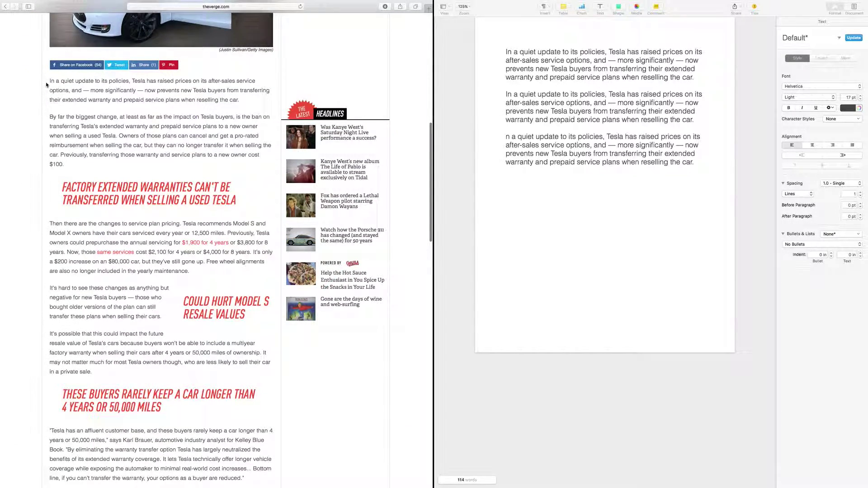
left_click_drag(50, 80, 202, 479)
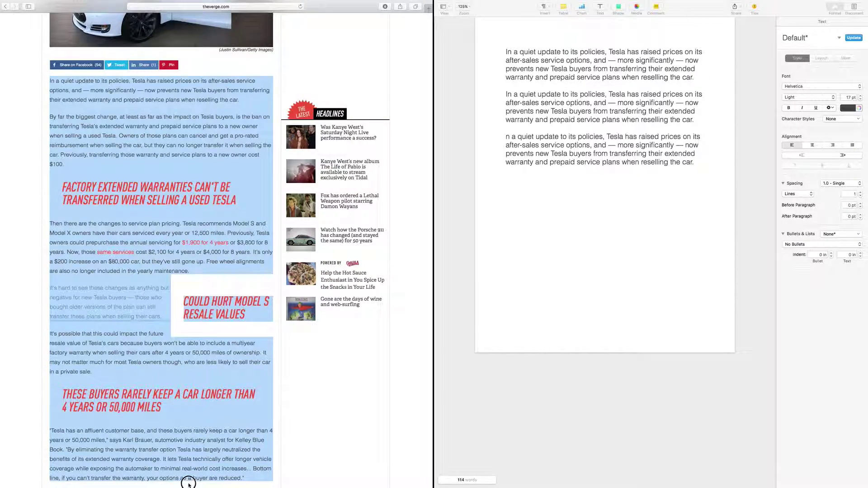
left_click(205, 464)
scroll(205, 464, "down", 5)
left_click_drag(217, 297, 46, 14)
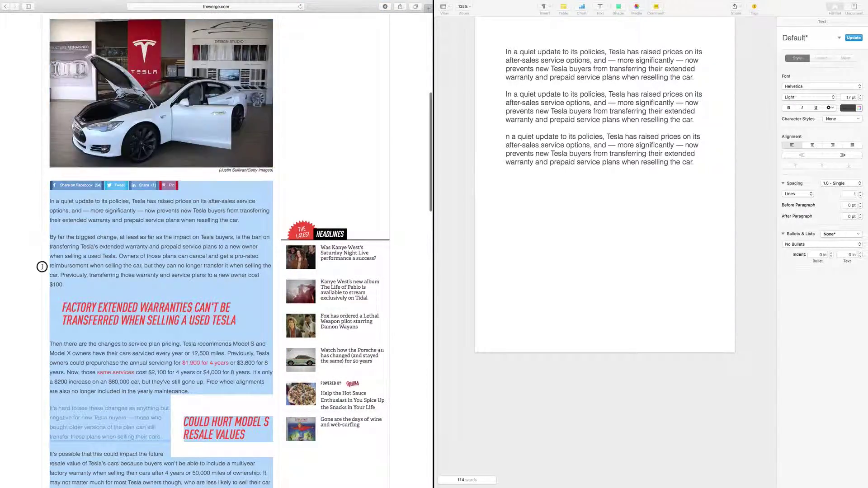
Step: Copy the article from its photo through the closing paragraph, then return to Pages
left_click_drag(31, 414, 81, 69)
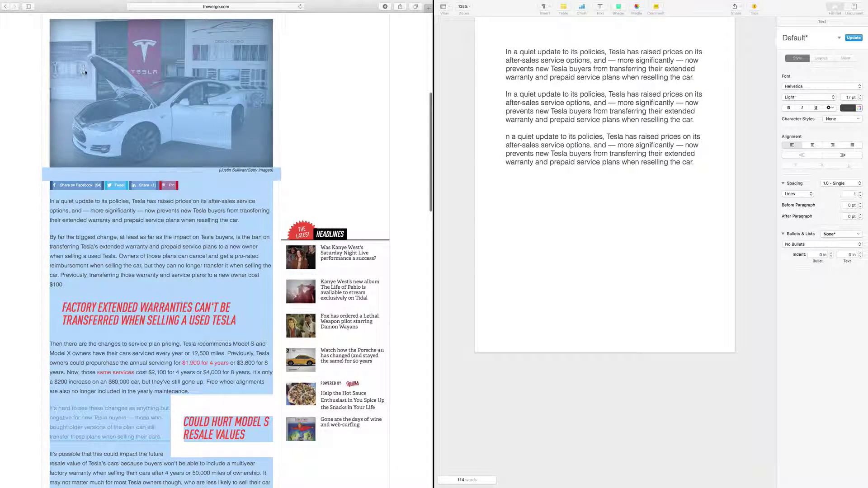
right_click(149, 82)
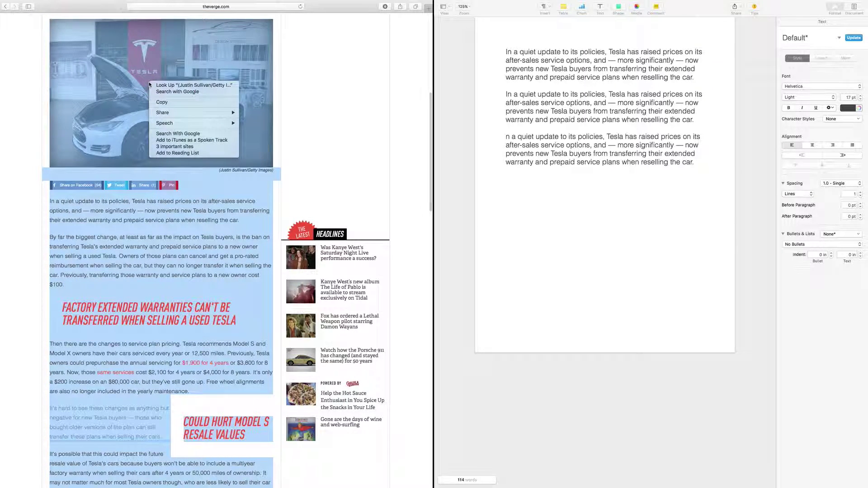
left_click(190, 93)
left_click(665, 189)
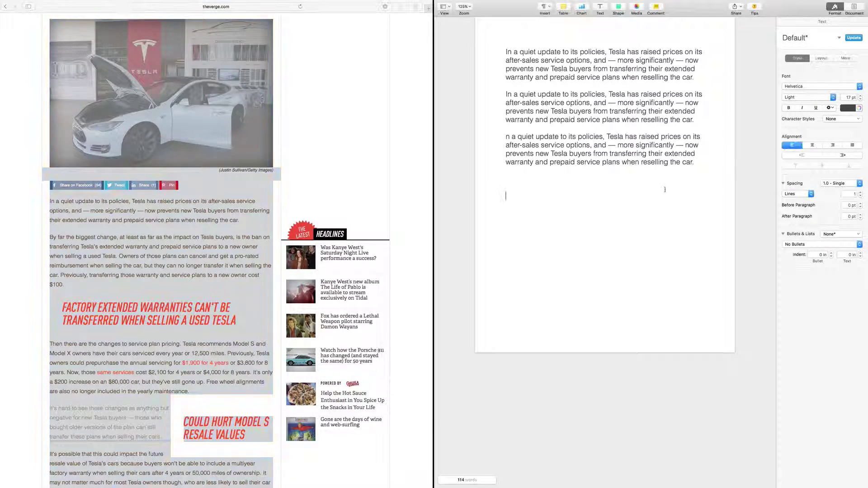
Step: Paste the copied Tesla article on the empty line below the three paragraphs
right_click(701, 171)
left_click(716, 186)
left_click(701, 162)
right_click(507, 180)
left_click(542, 198)
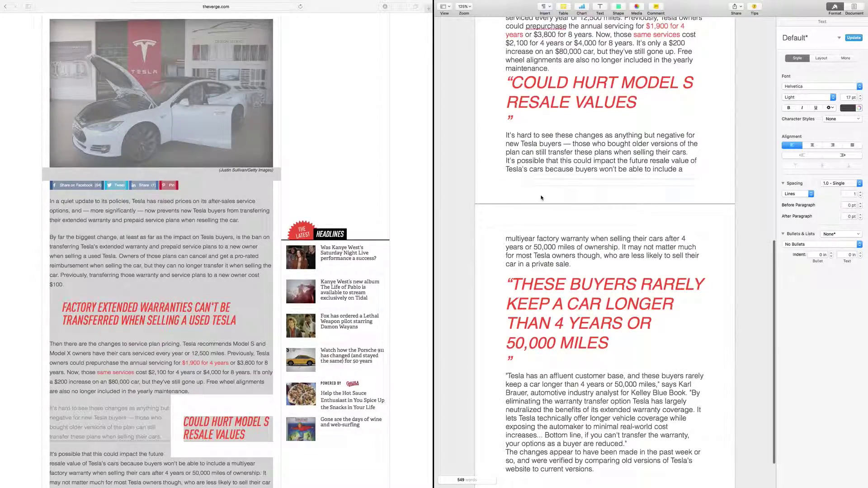
scroll(541, 197, "down", 1)
scroll(541, 198, "up", 10)
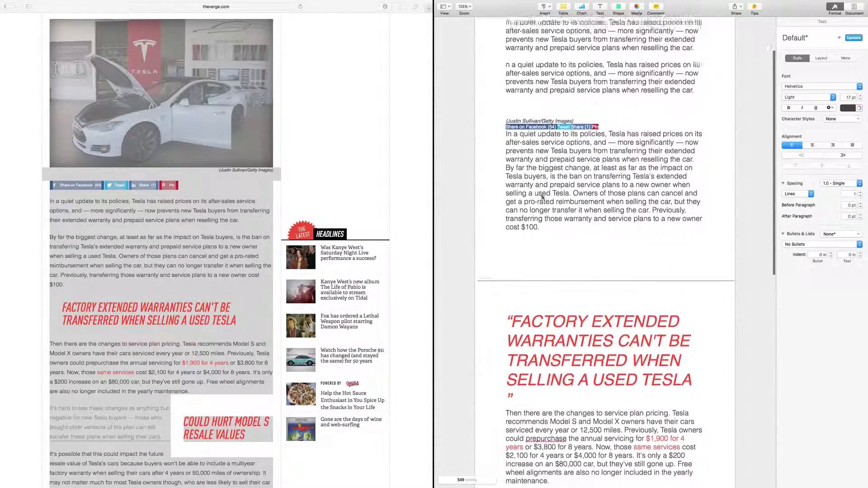
Step: Select the text from the third paragraph through "cost $100."
left_click_drag(517, 55, 564, 257)
scroll(564, 257, "down", 1)
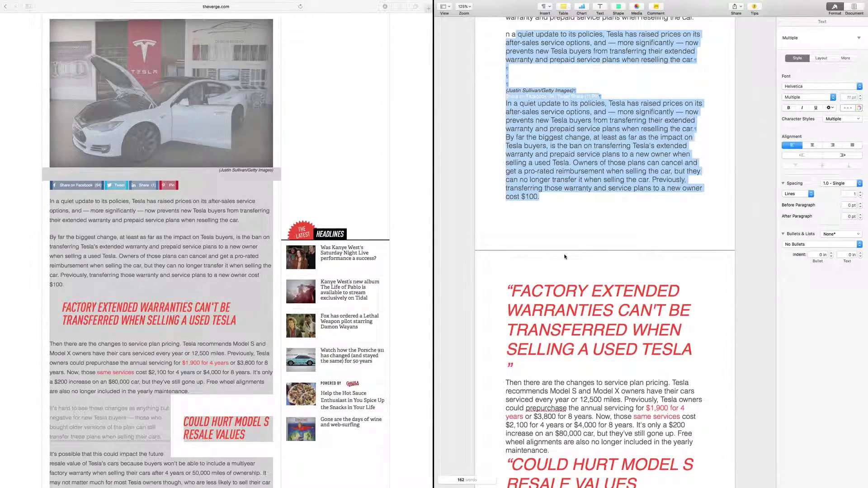
scroll(564, 257, "up", 5)
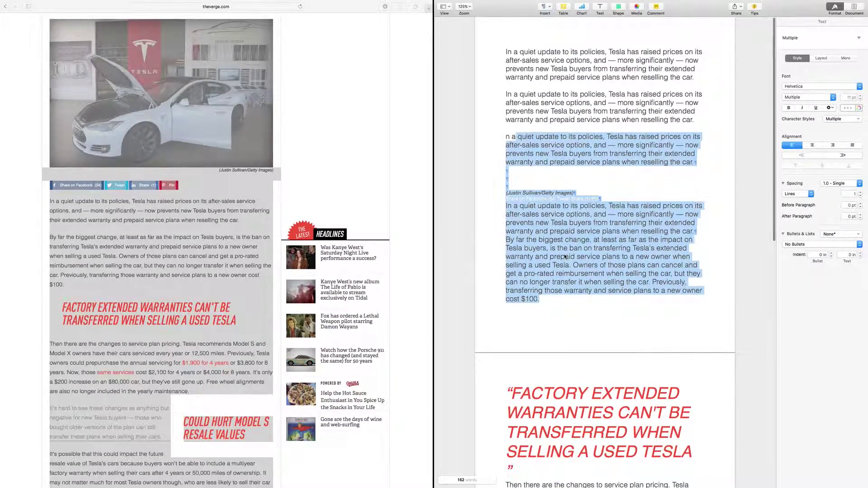